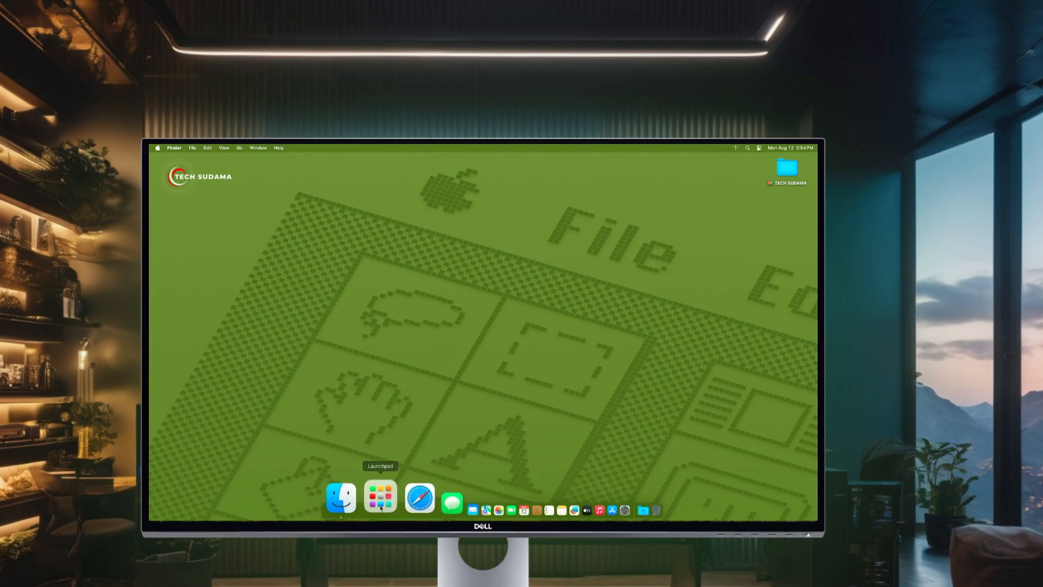
Glance at Launchpad on the Mac, then open This PC in Windows File Explorer
left_click(381, 508)
left_click(514, 465)
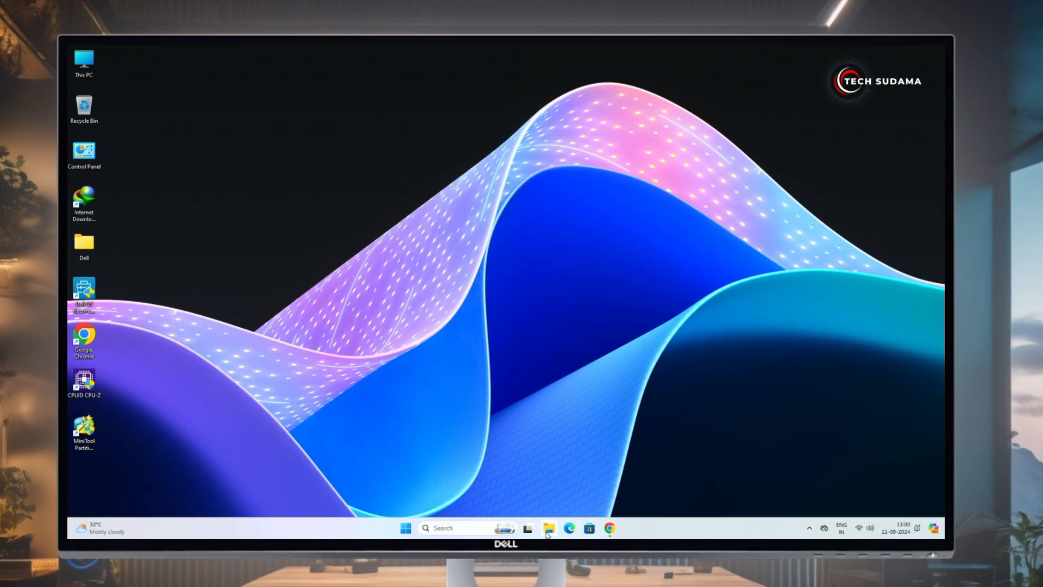
left_click(550, 528)
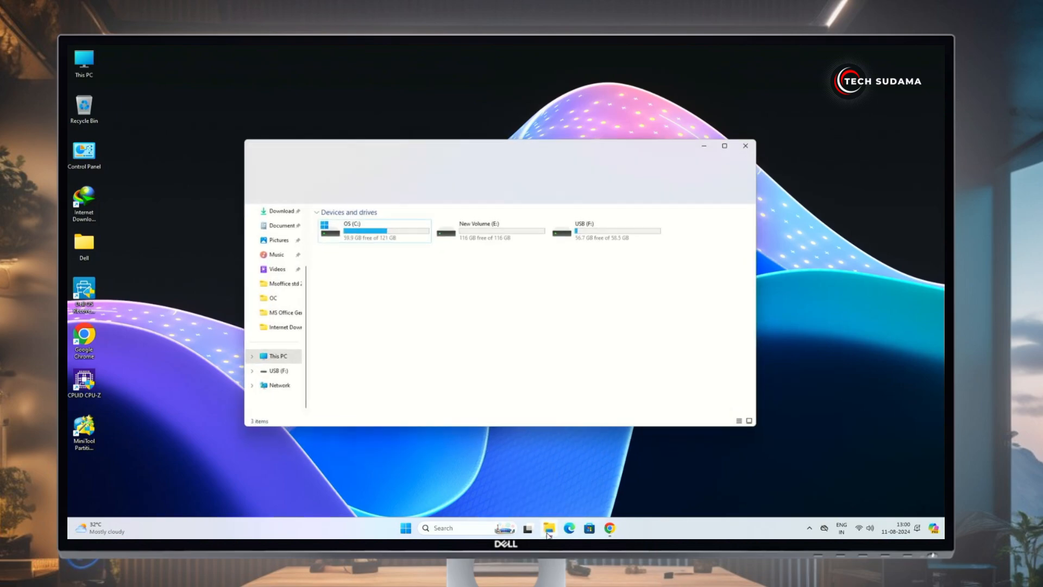
Rename the New Volume (E:) drive to macOS, granting administrator permission
left_click(491, 231)
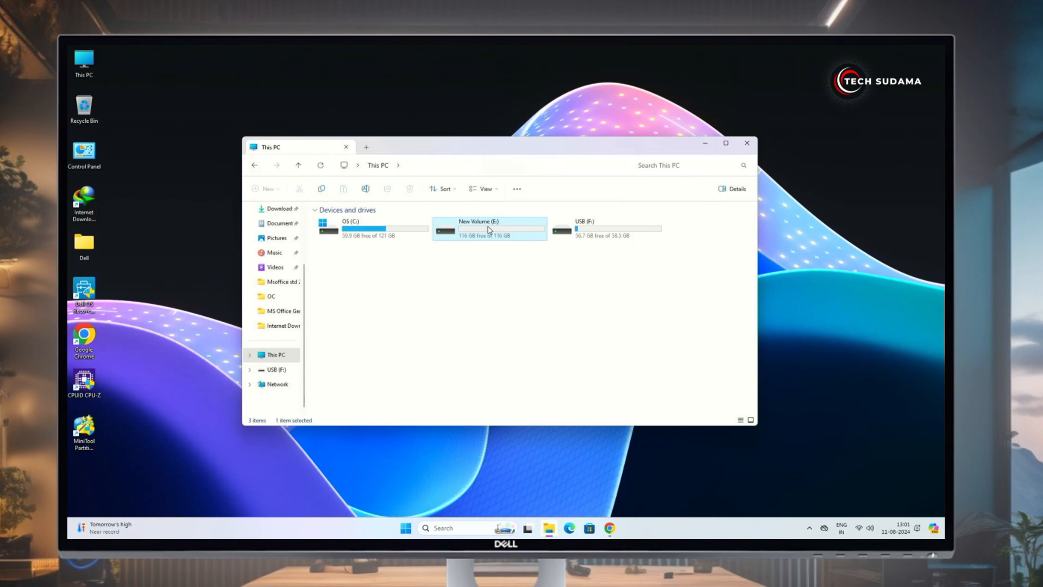
key("F2")
type("macOS")
key("Return")
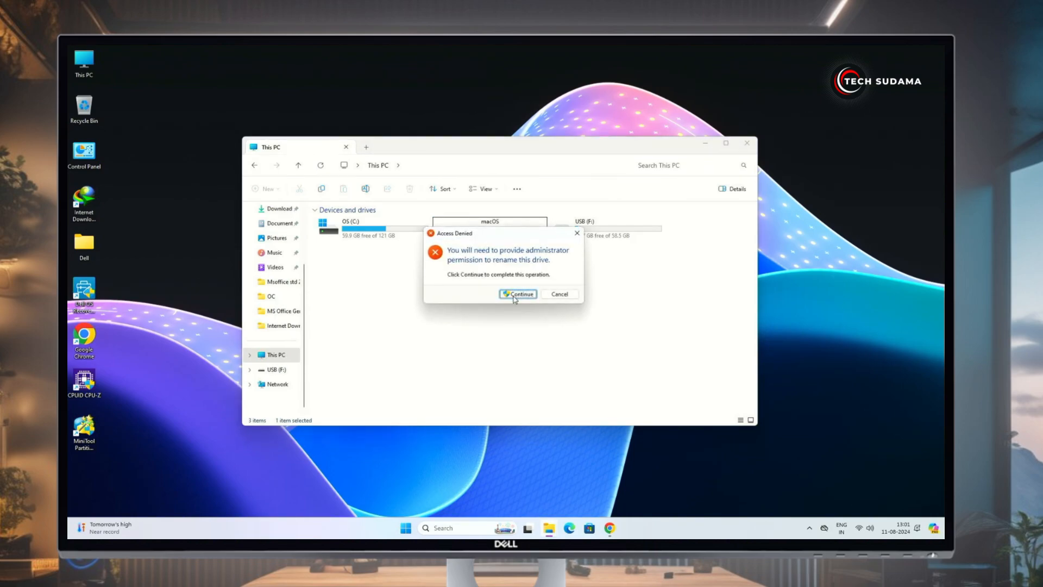
left_click(516, 296)
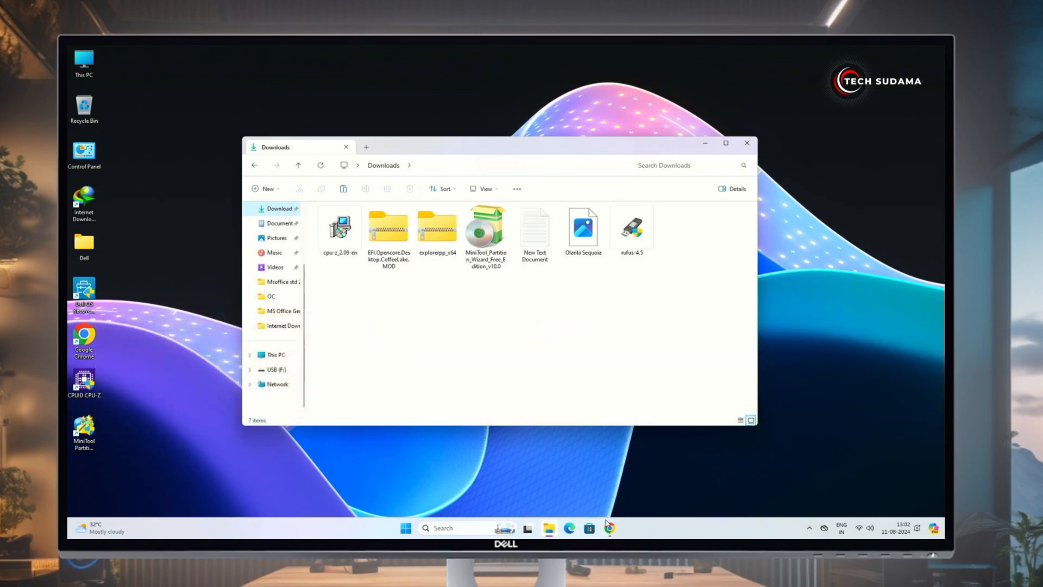
In Chrome, browse Olarila's Vanilla Images page down to Sequoia, then open its EFI Folders page
left_click(610, 530)
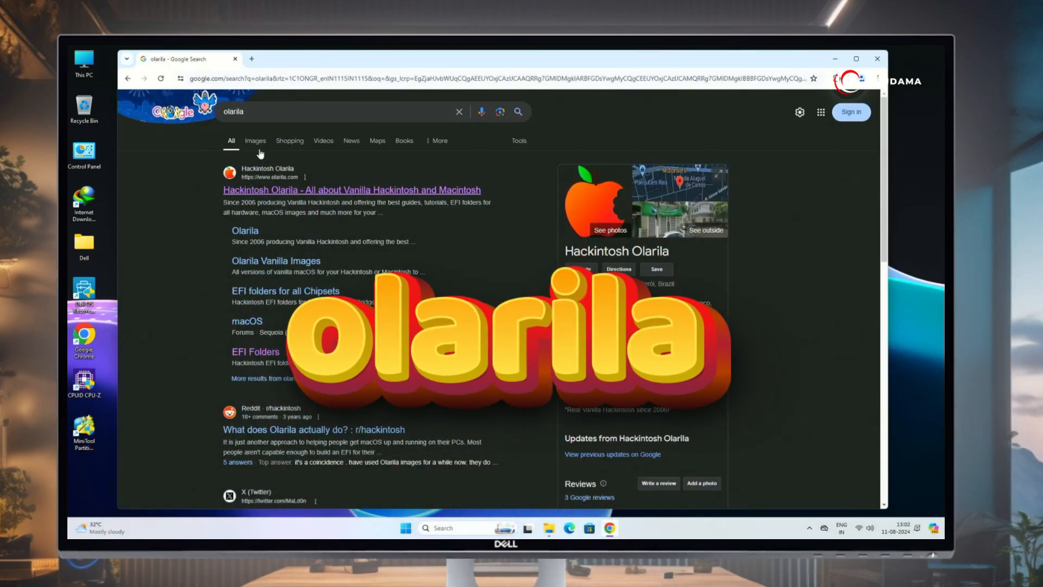
left_click(279, 192)
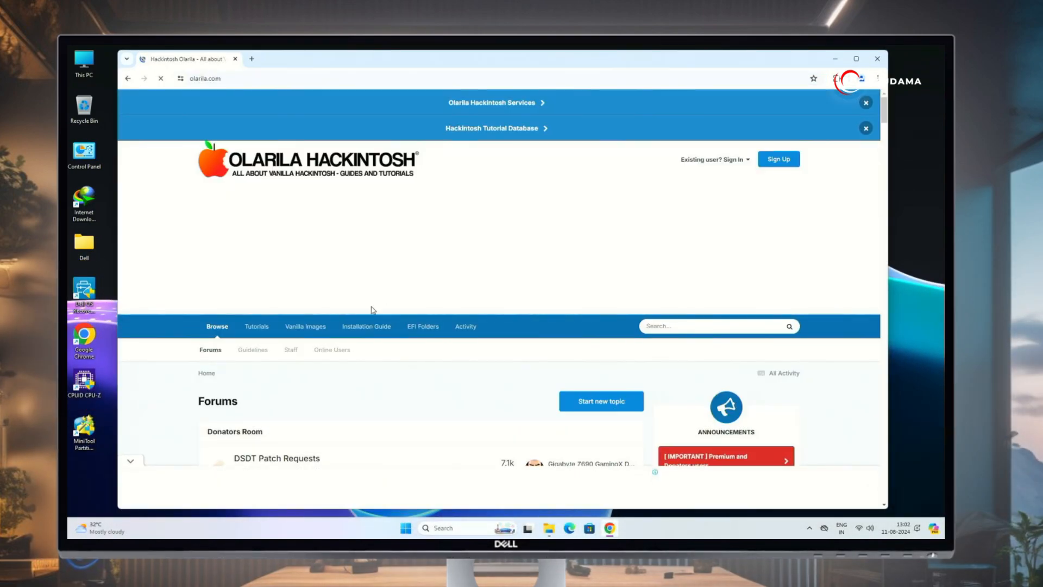
left_click(320, 328)
scroll(410, 366, "down", 4)
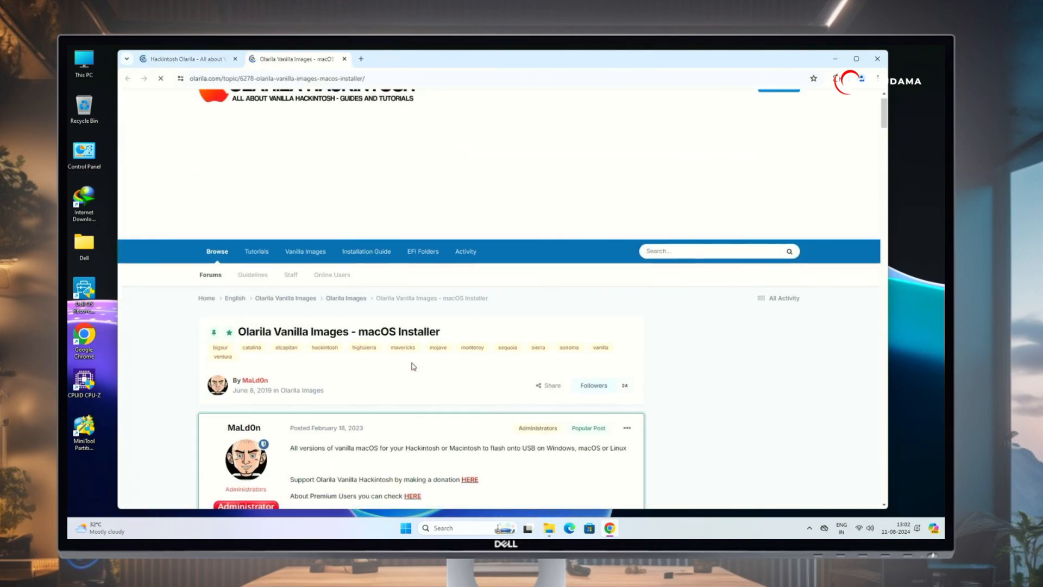
scroll(402, 358, "down", 4)
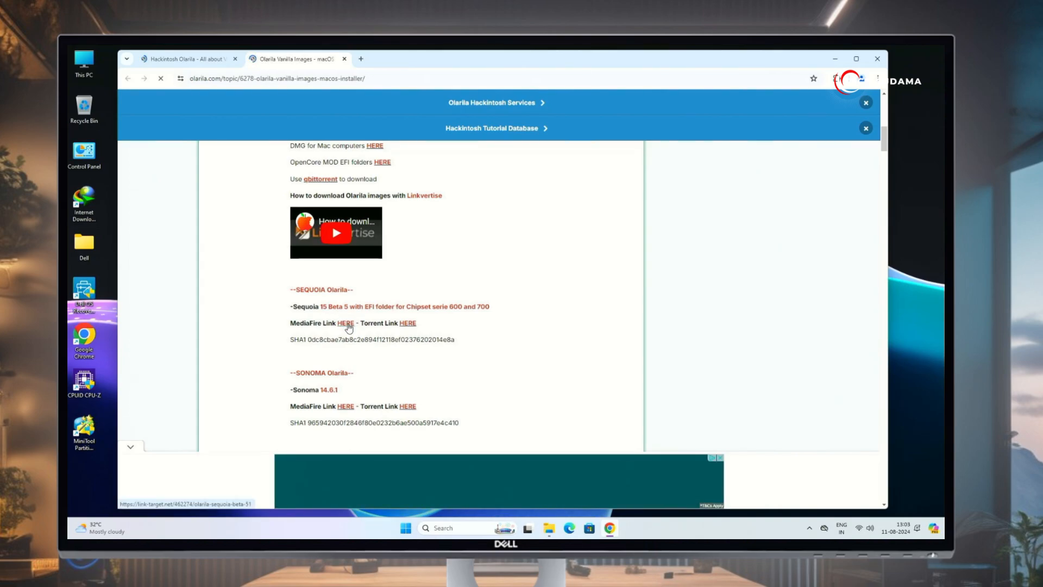
key("ctrl+w")
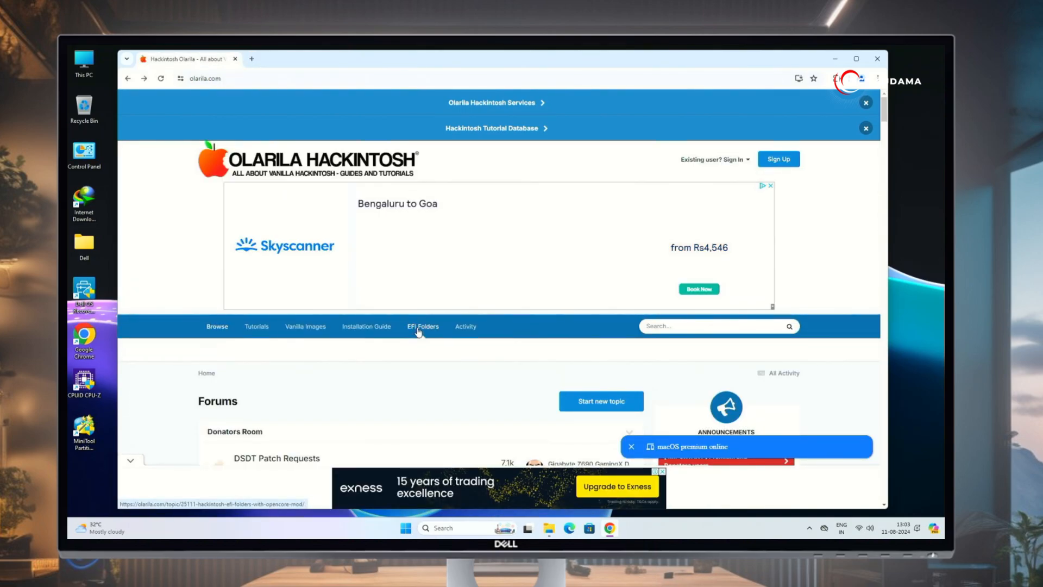
left_click(419, 327)
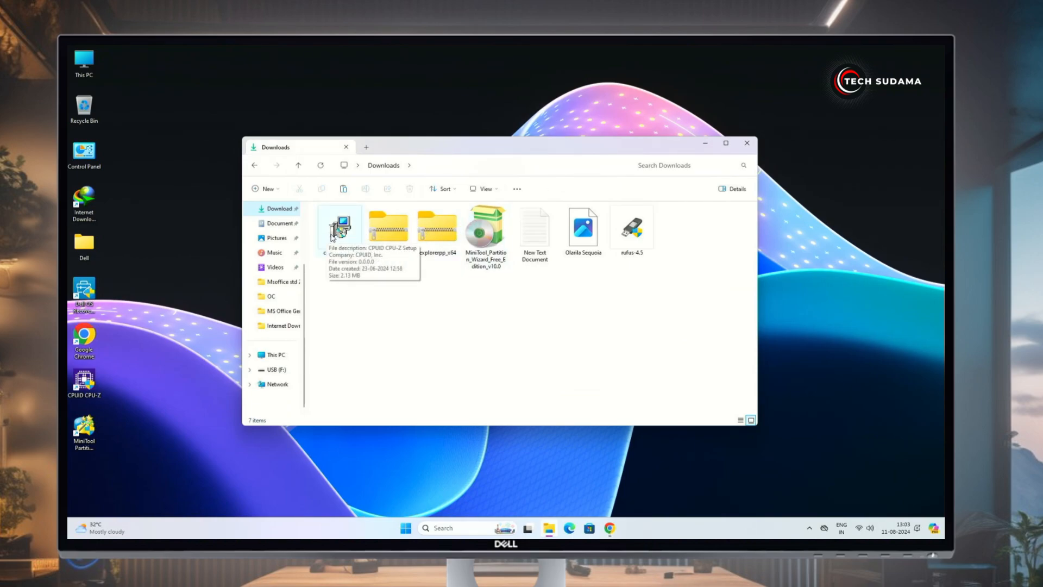
Check the processor in CPU-Z (Intel Core i3 Coffee Lake), then return to Chrome
double_click(85, 381)
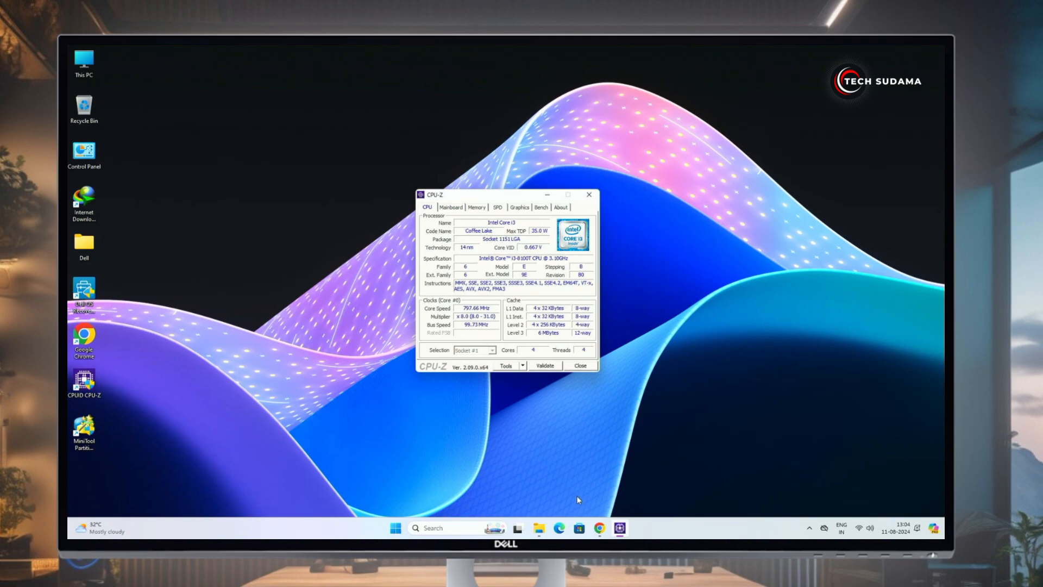
left_click(600, 528)
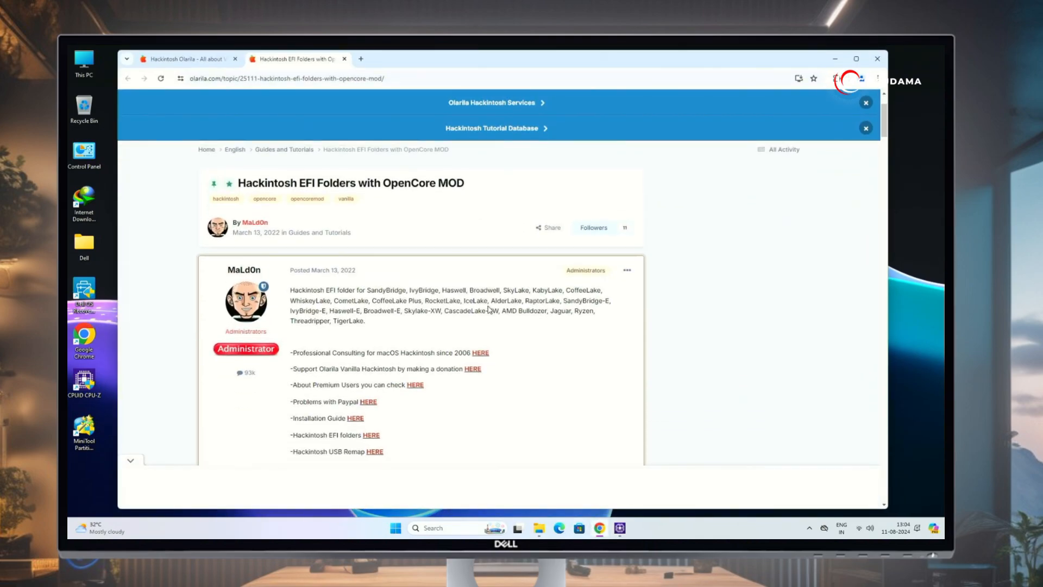
Scroll the EFI Folders page down to the OpenCore Desktop downloads, including Desktop CoffeeLake
scroll(488, 309, "down", 5)
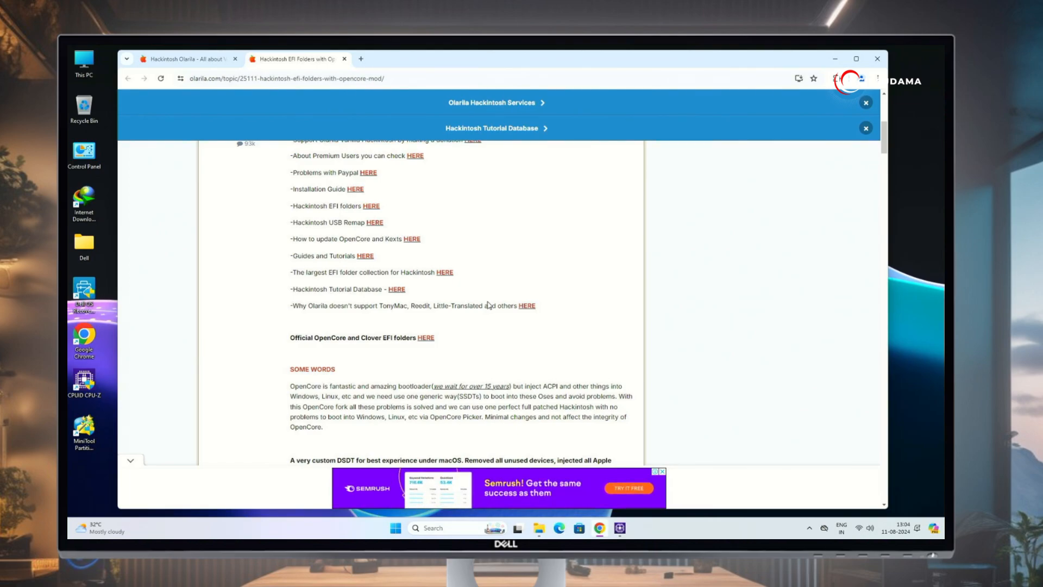
scroll(413, 294, "down", 10)
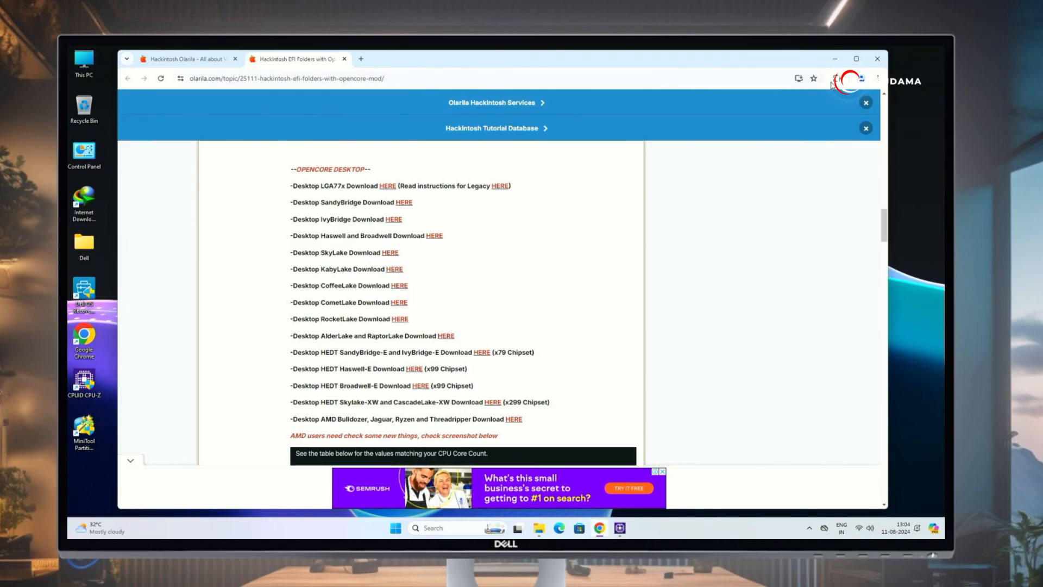
Minimize the browser, close CPU-Z and launch rufus-4.5 with administrator permission
left_click(837, 59)
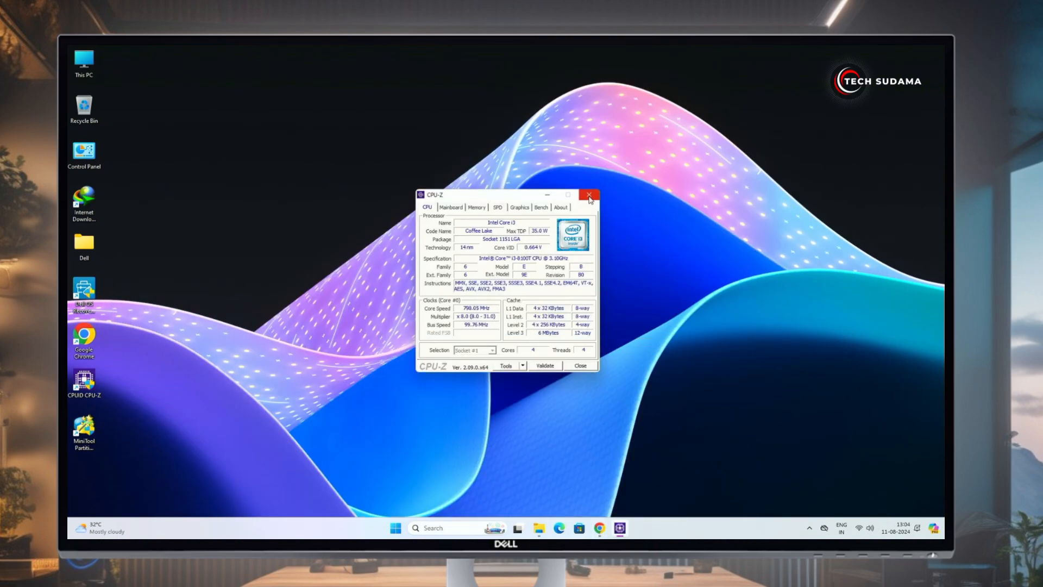
left_click(597, 190)
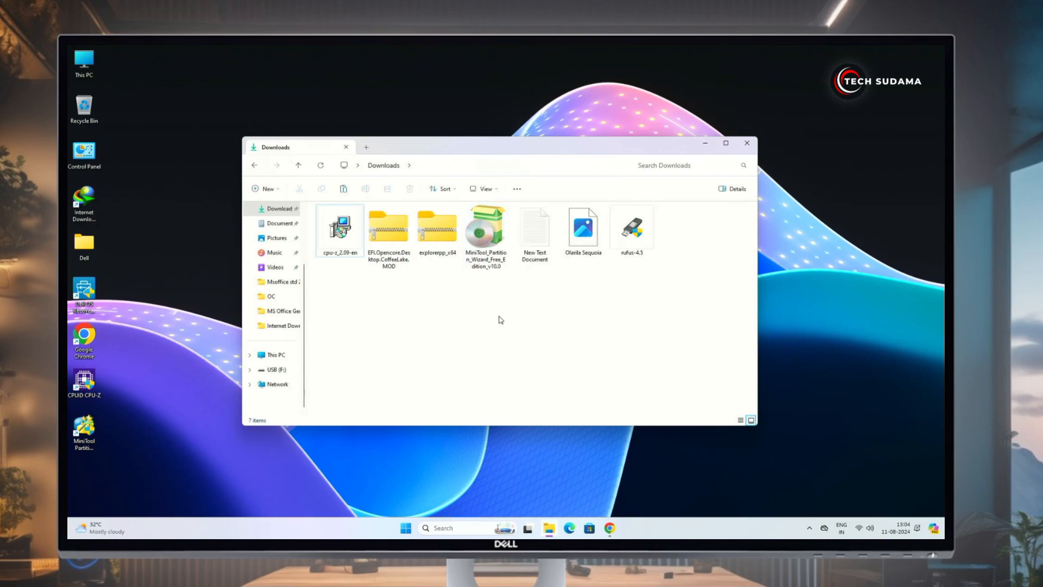
double_click(631, 238)
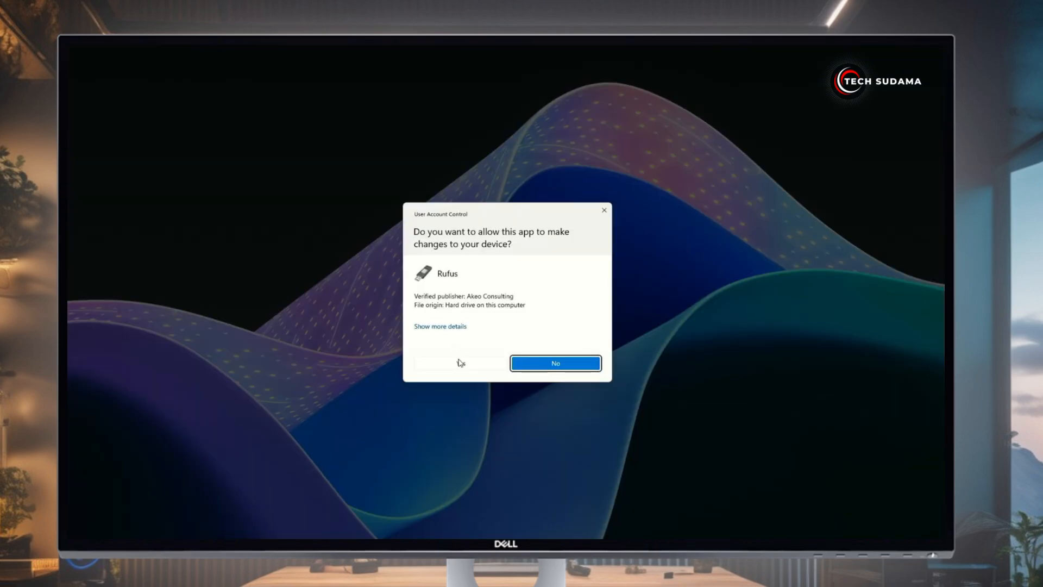
left_click(461, 366)
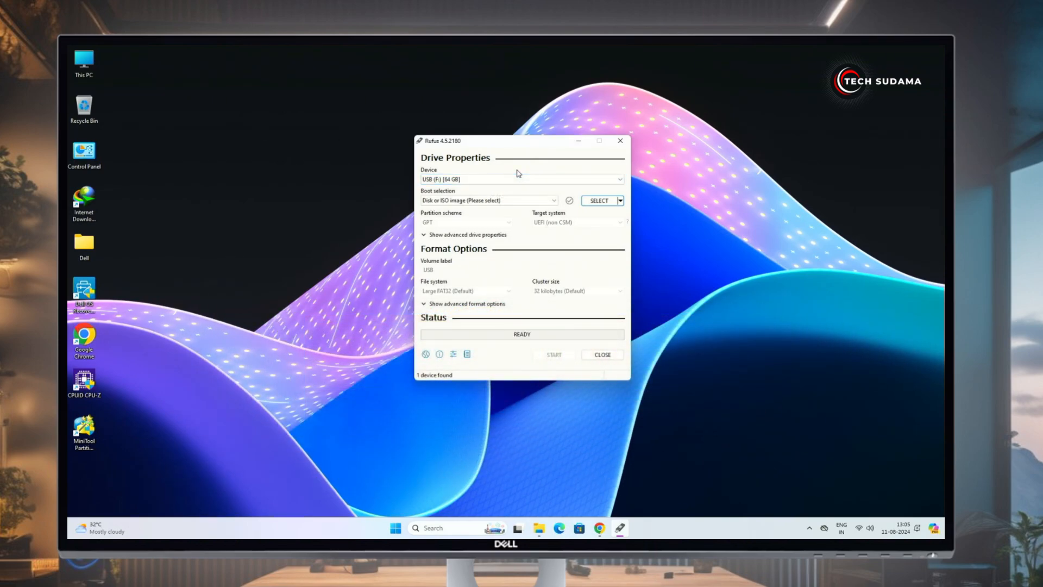
Load the Olarila Sequoia image from Downloads into Rufus, showing all file types
left_click(600, 200)
left_click(782, 364)
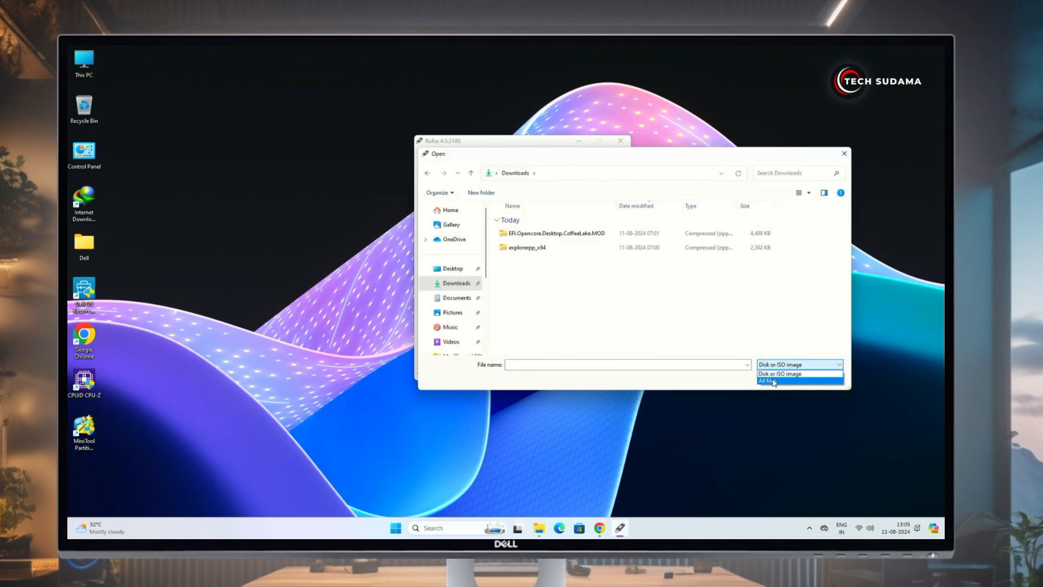
left_click(775, 383)
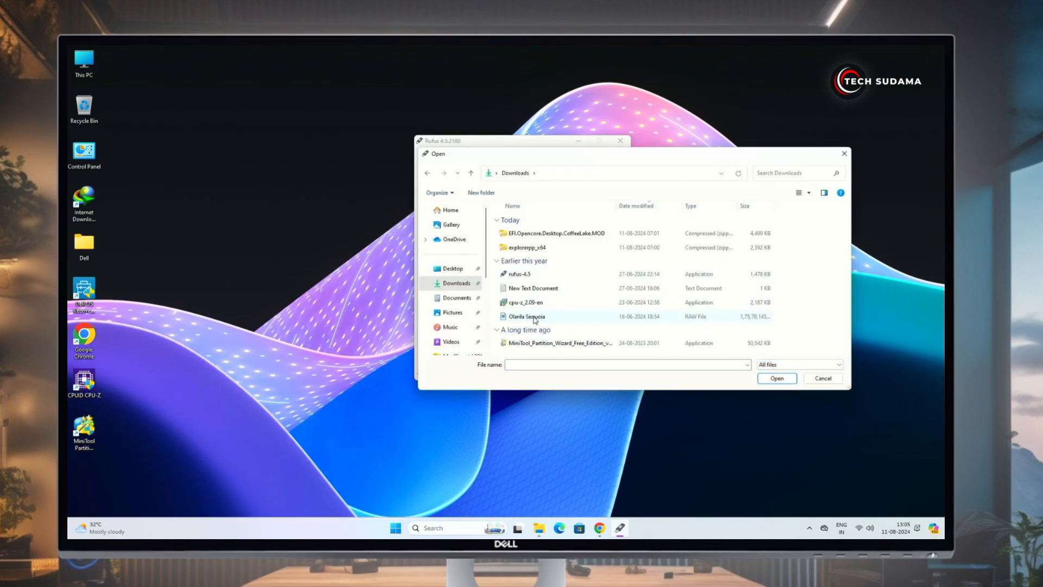
left_click(534, 319)
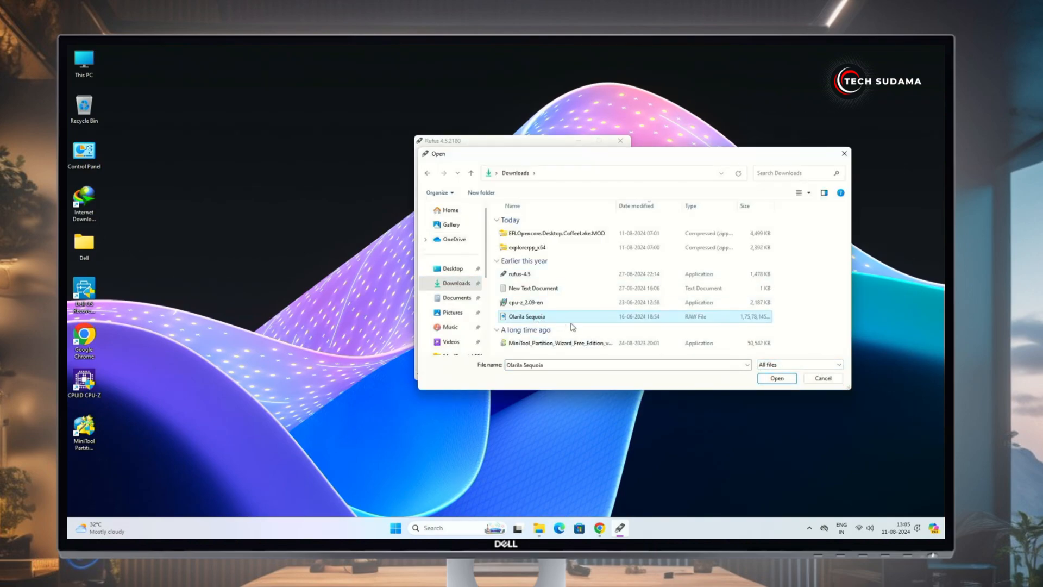
left_click(777, 382)
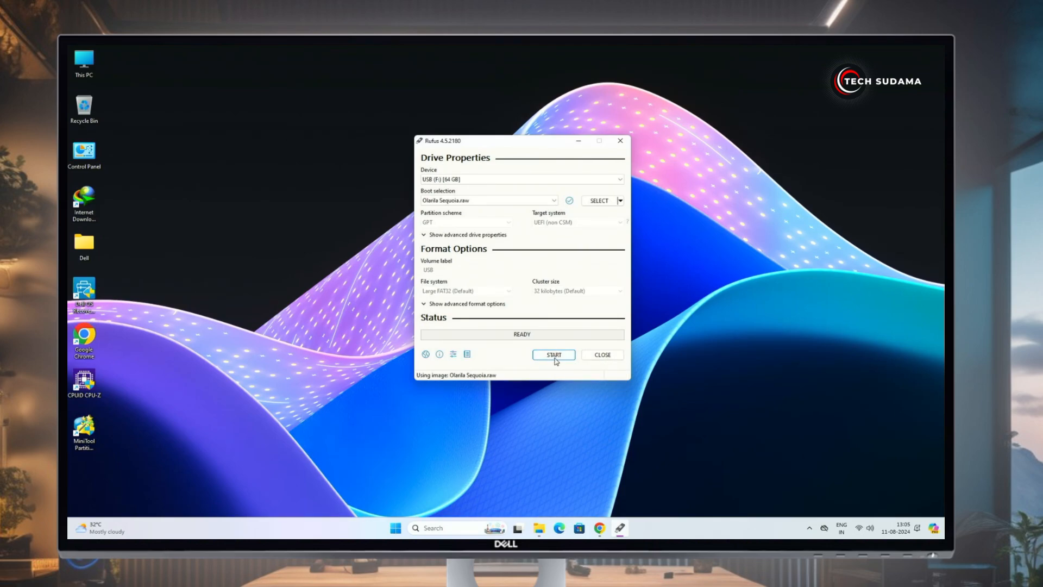
Write the image to the 64 GB USB drive, accepting the erase, and close Rufus
left_click(555, 359)
left_click(542, 323)
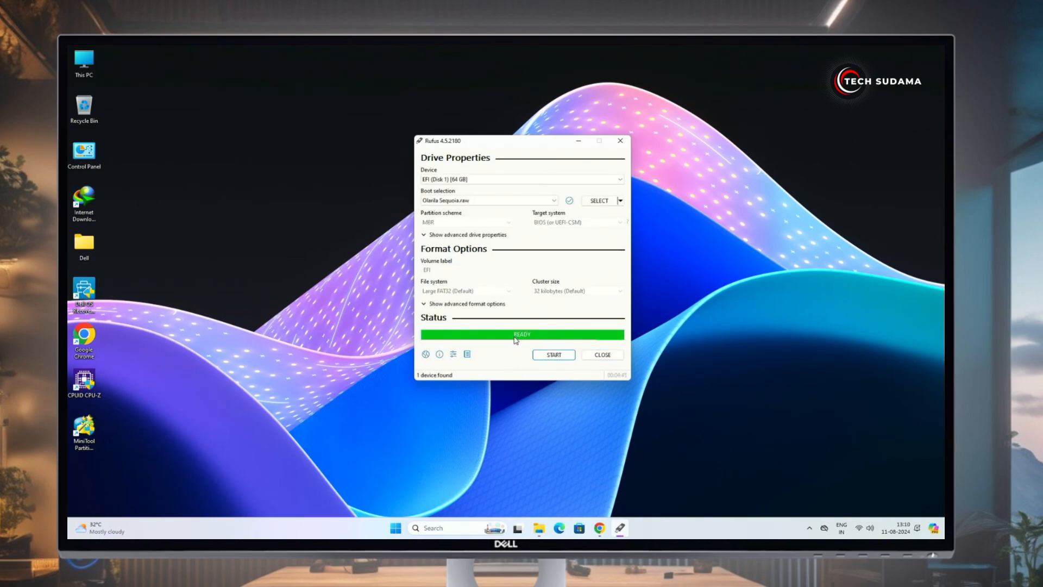
left_click(610, 359)
Launch MiniTool Partition Wizard with administrator permission
double_click(89, 430)
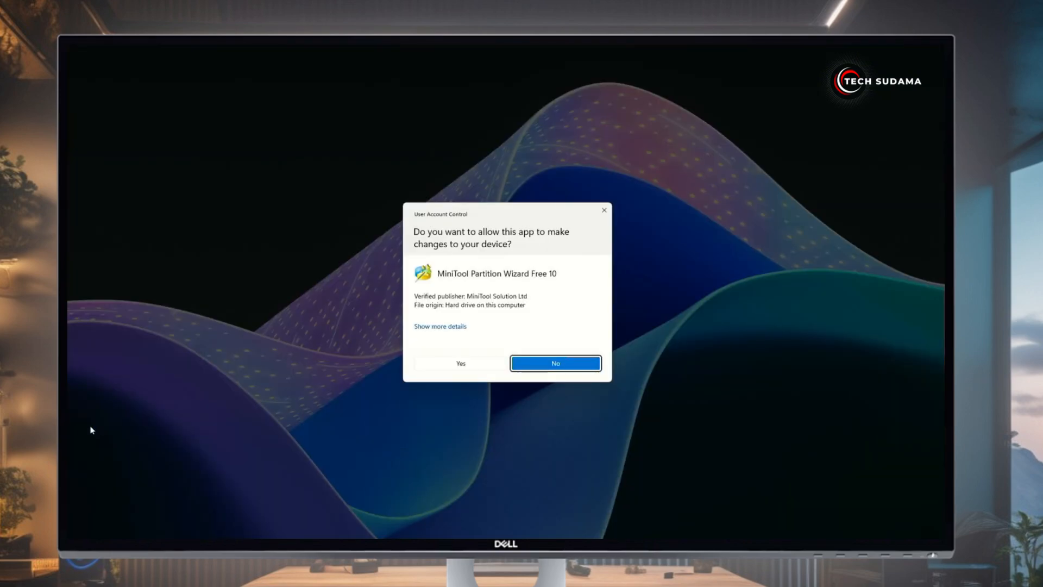
left_click(458, 369)
left_click(597, 194)
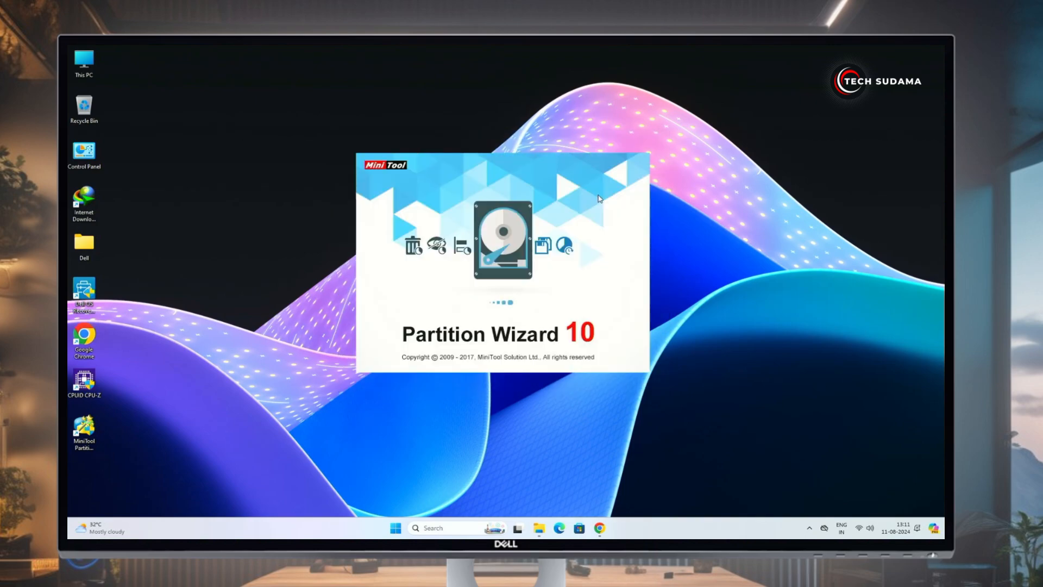
Assign drive letter D: to Disk 2's EFI partition and apply it, then return to Downloads
left_click(473, 272)
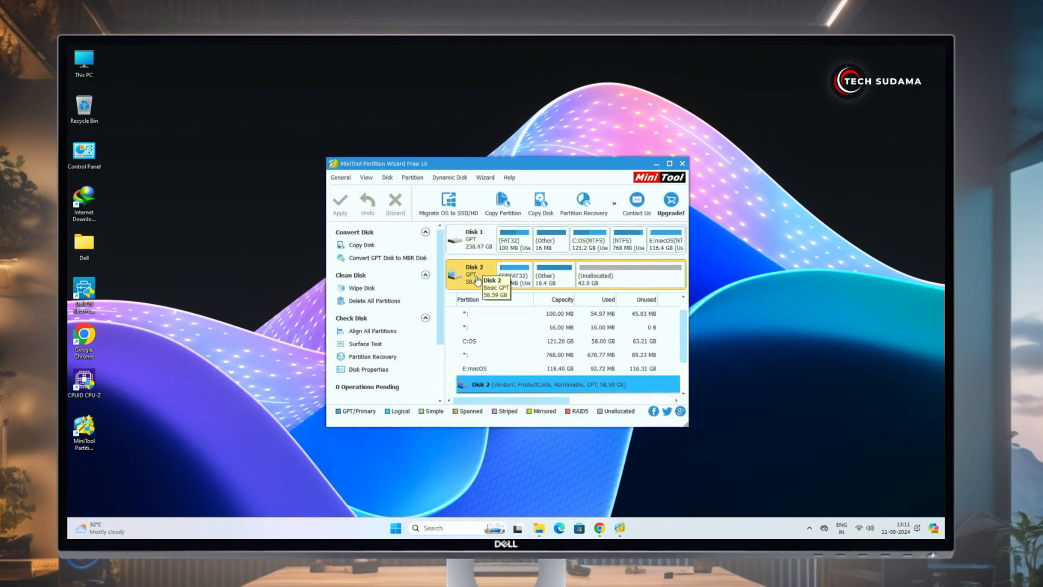
right_click(510, 280)
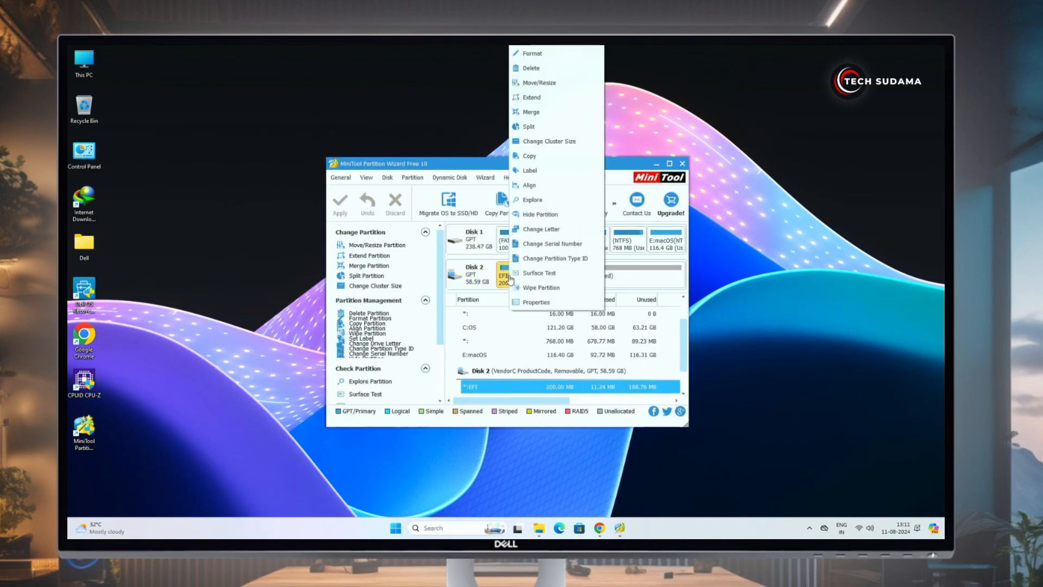
left_click(541, 230)
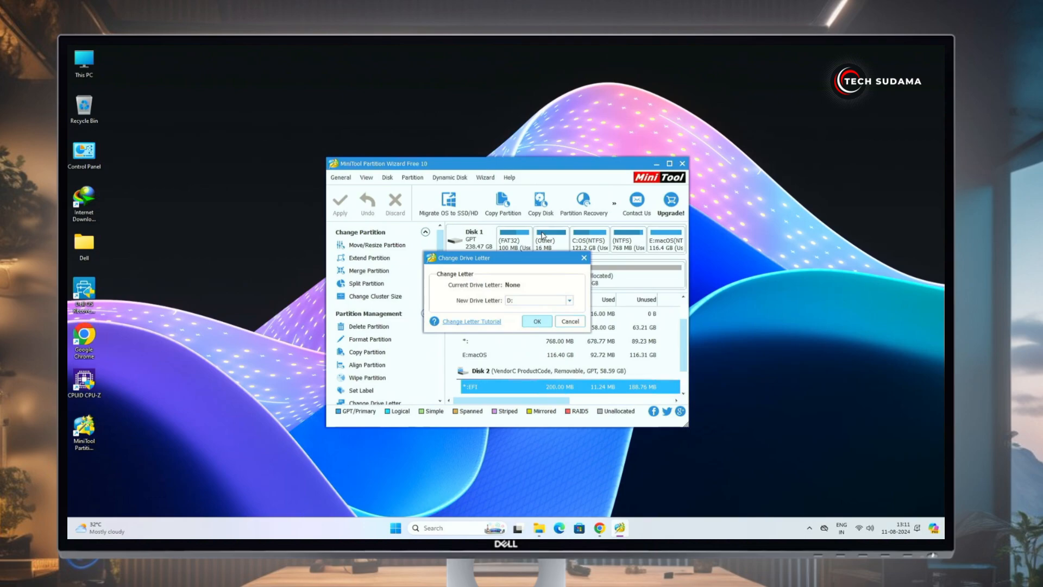
left_click(537, 321)
left_click(341, 205)
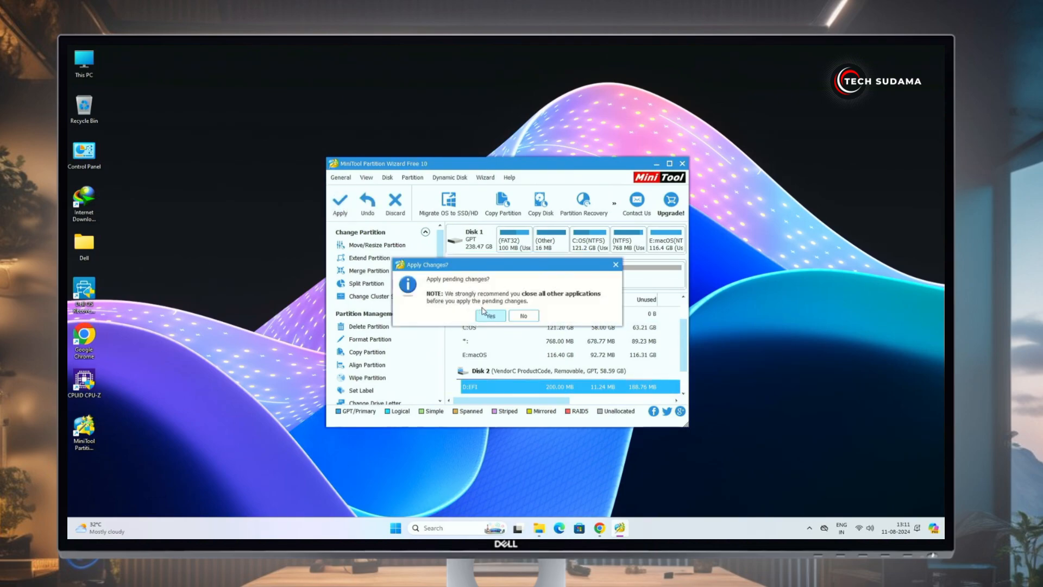
left_click(490, 315)
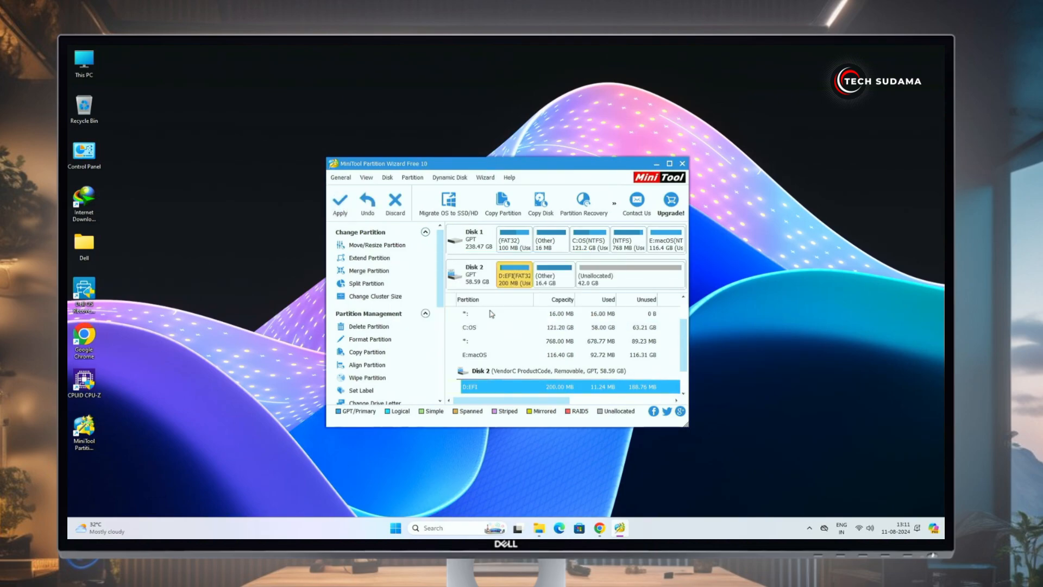
left_click(657, 163)
left_click(541, 529)
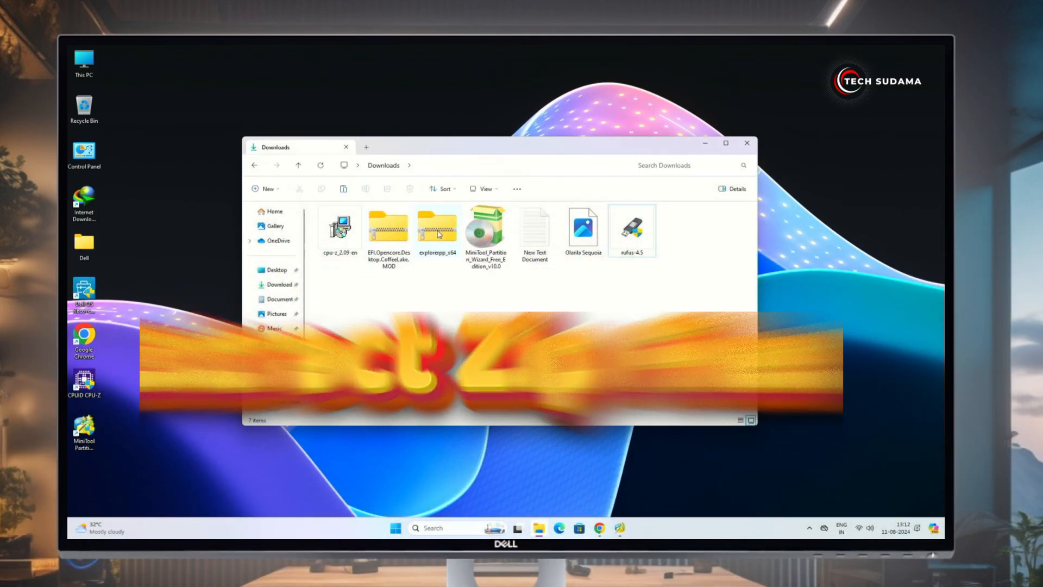
Copy the explorerpp_x64 and EFI.Opencore.Desktop.CoffeeLake.MOD folders from their zips to the desktop
double_click(440, 233)
left_click_drag(337, 228, 123, 64)
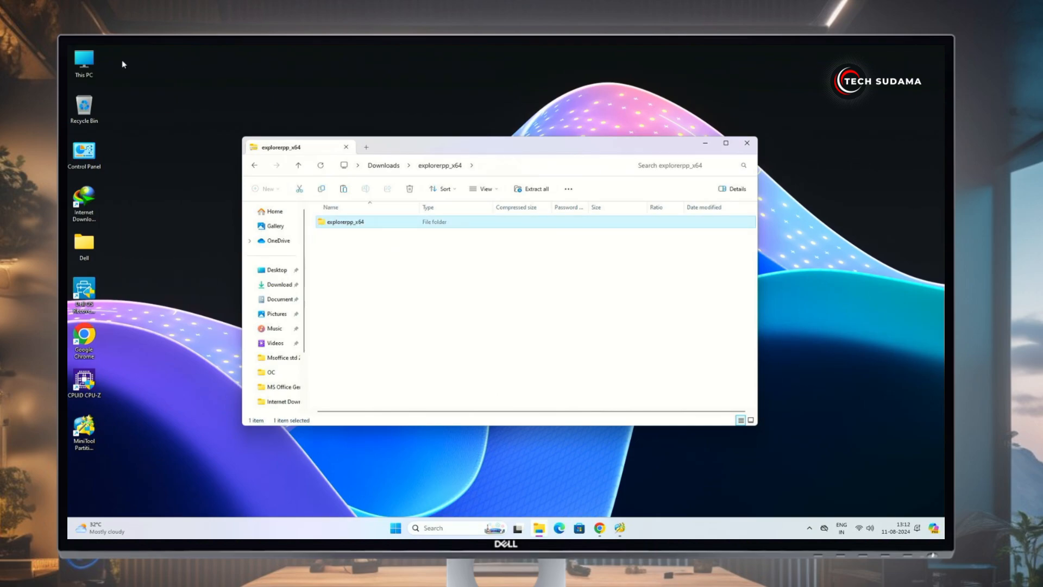
left_click(255, 165)
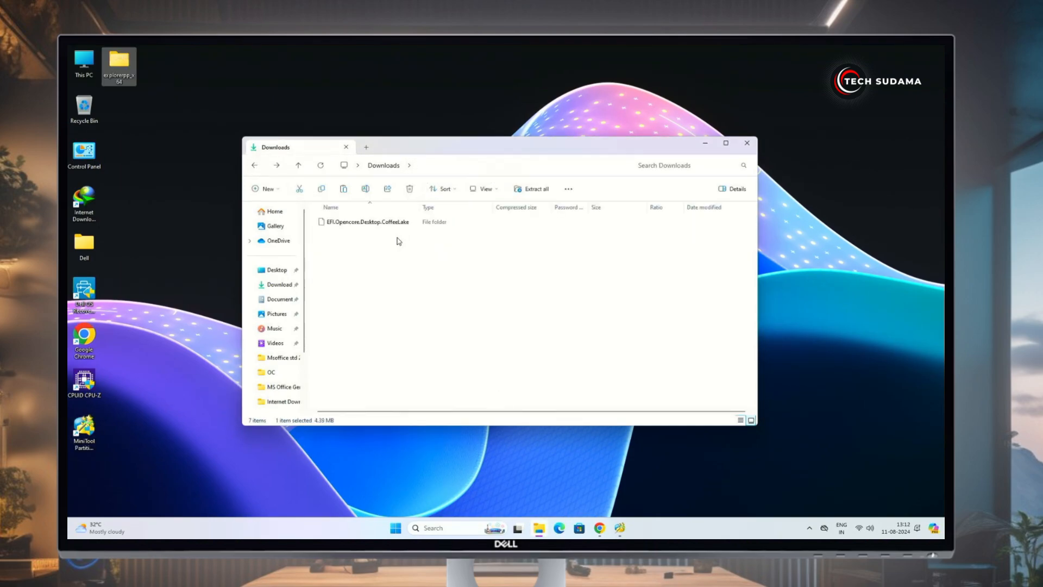
left_click(345, 226)
left_click_drag(344, 226, 278, 134)
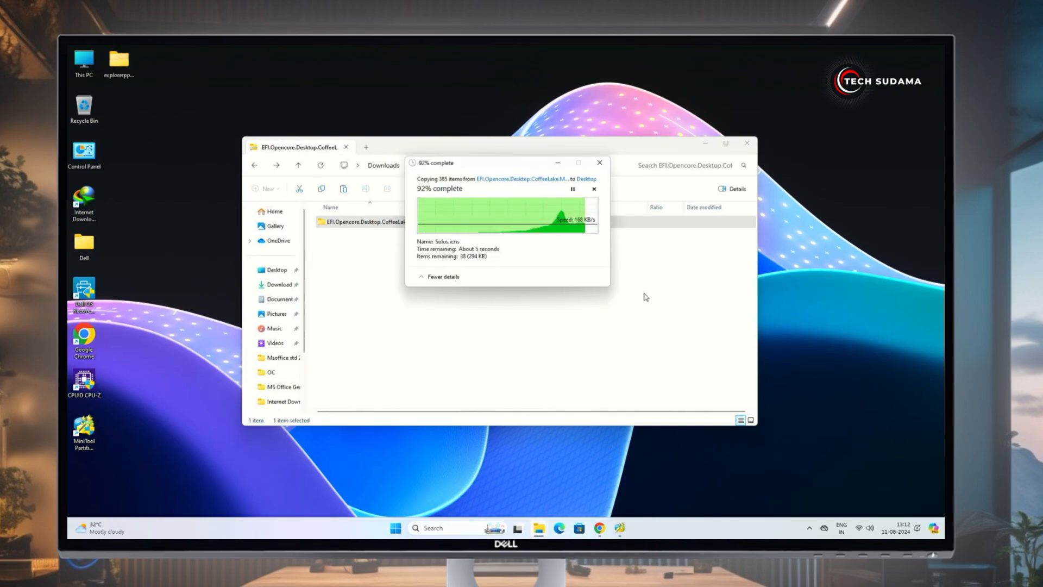
left_click(747, 143)
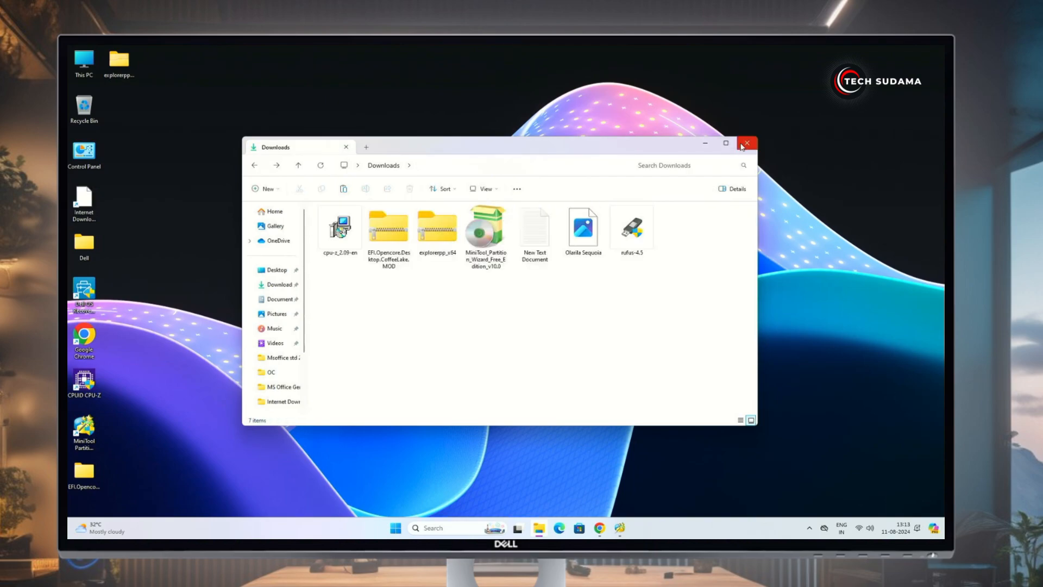
left_click(747, 143)
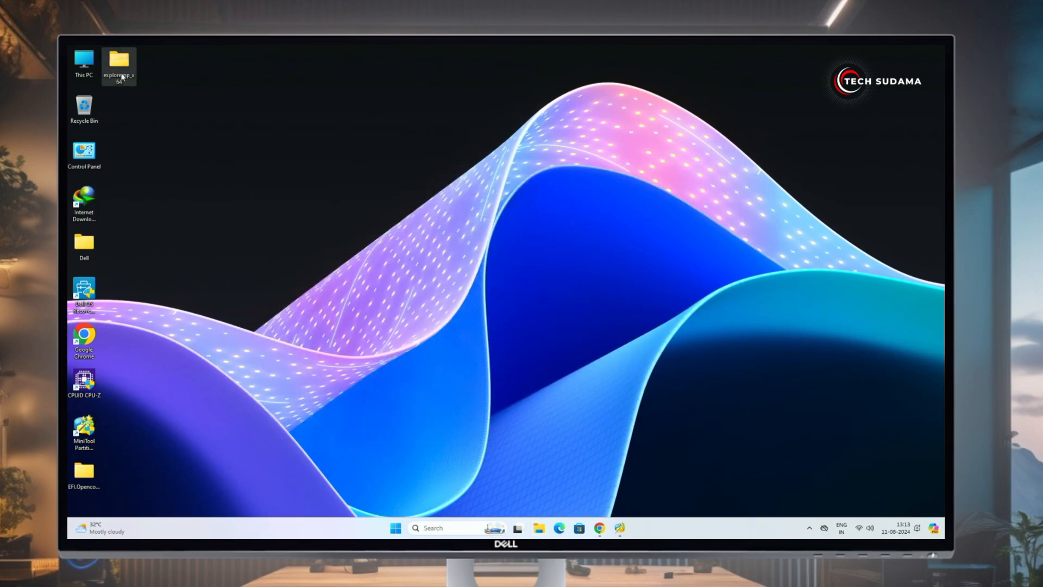
Run Explorer++ from the explorerpp_x64 folder as administrator
double_click(119, 61)
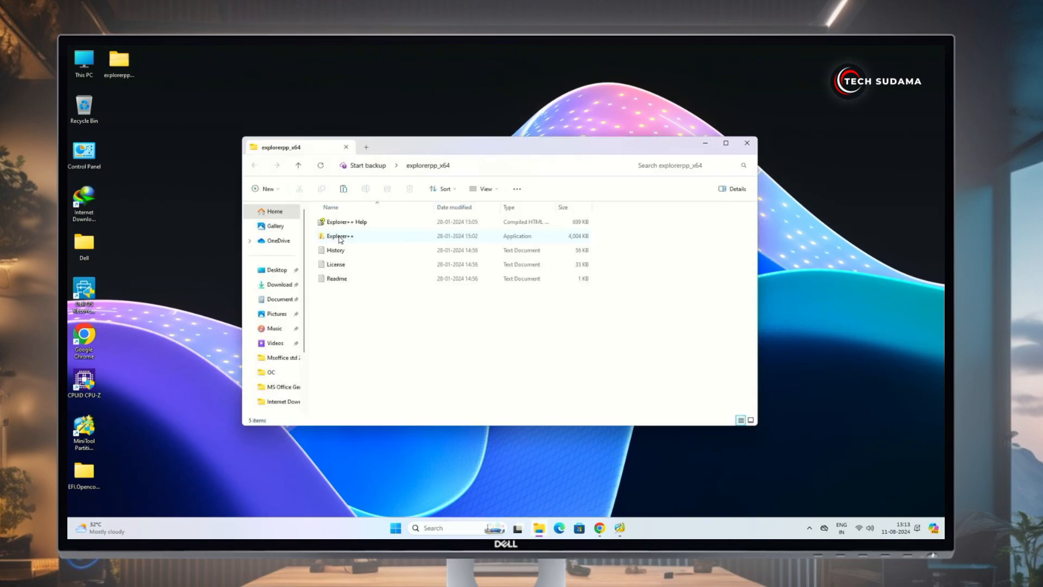
left_click(340, 237)
right_click(340, 240)
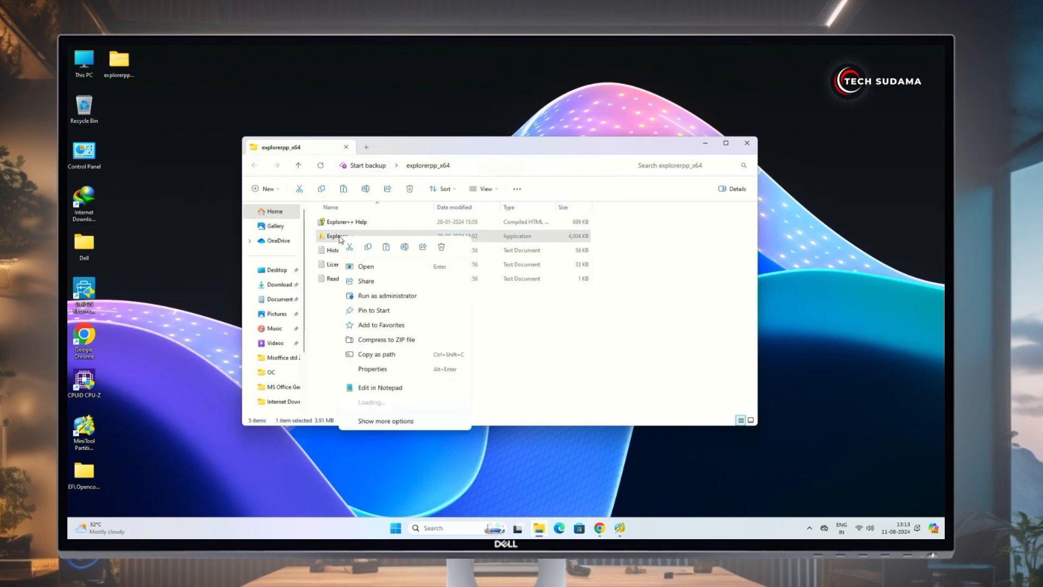
left_click(389, 297)
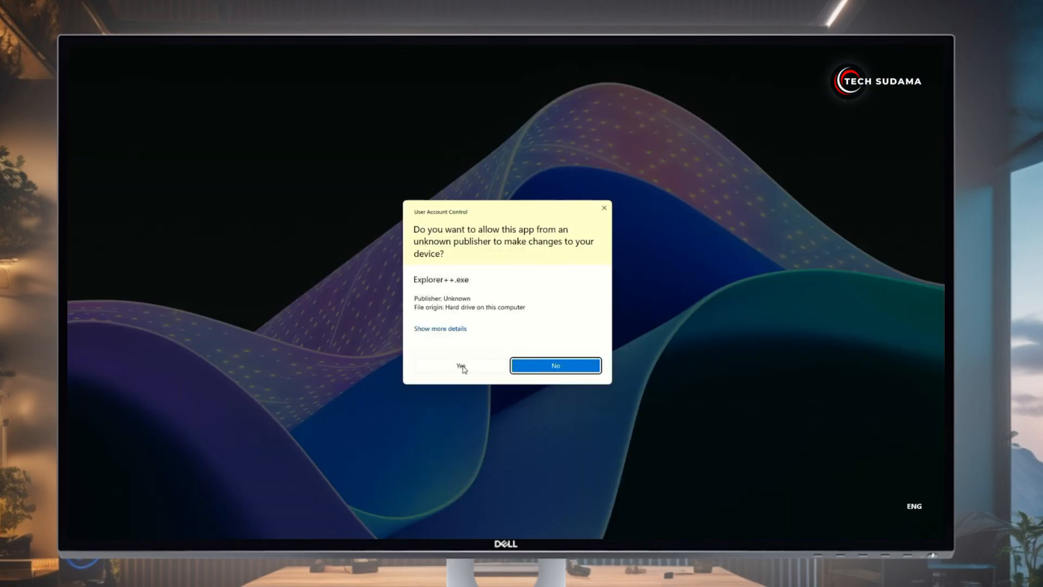
left_click(461, 366)
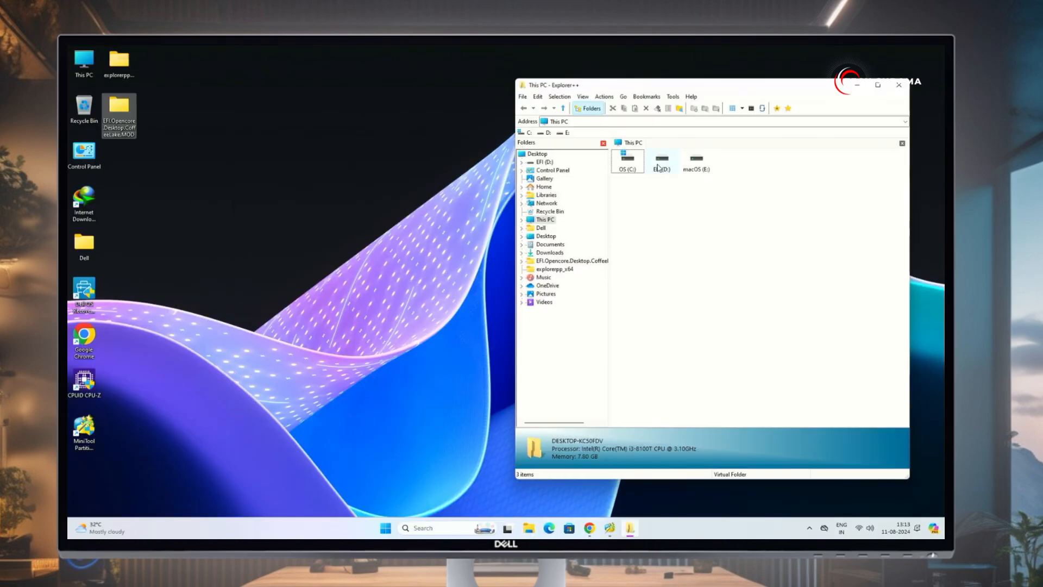
Copy the _MACOSX and EFI folders from the desktop's CoffeeLake.MOD folder
double_click(663, 163)
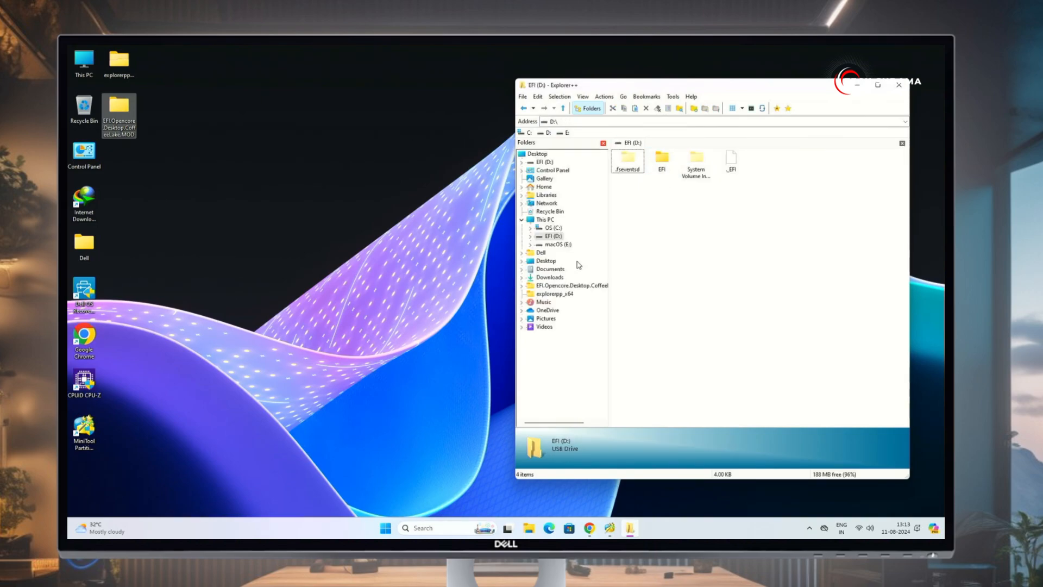
left_click(538, 155)
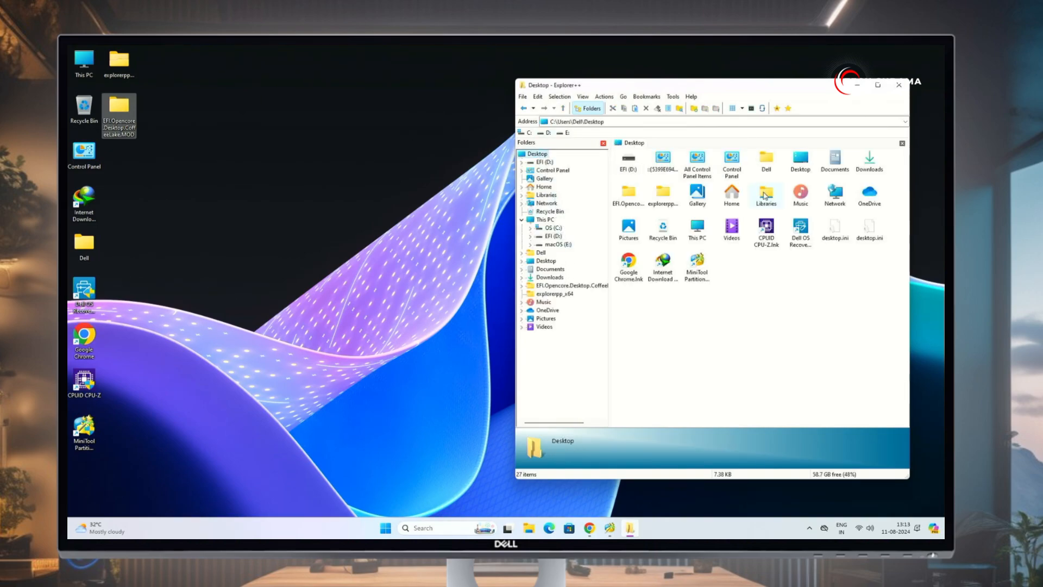
double_click(629, 195)
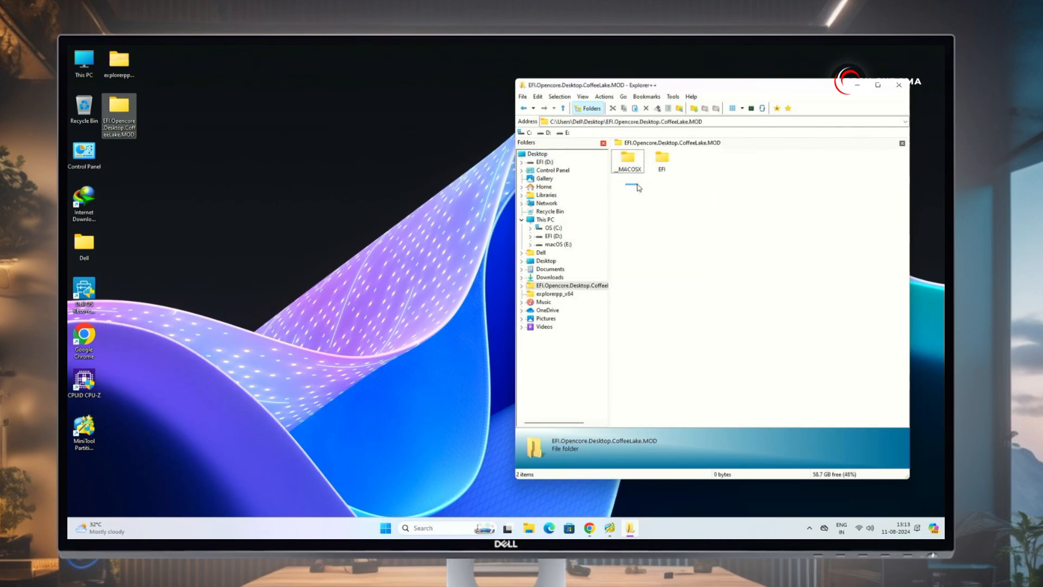
left_click_drag(639, 188, 679, 160)
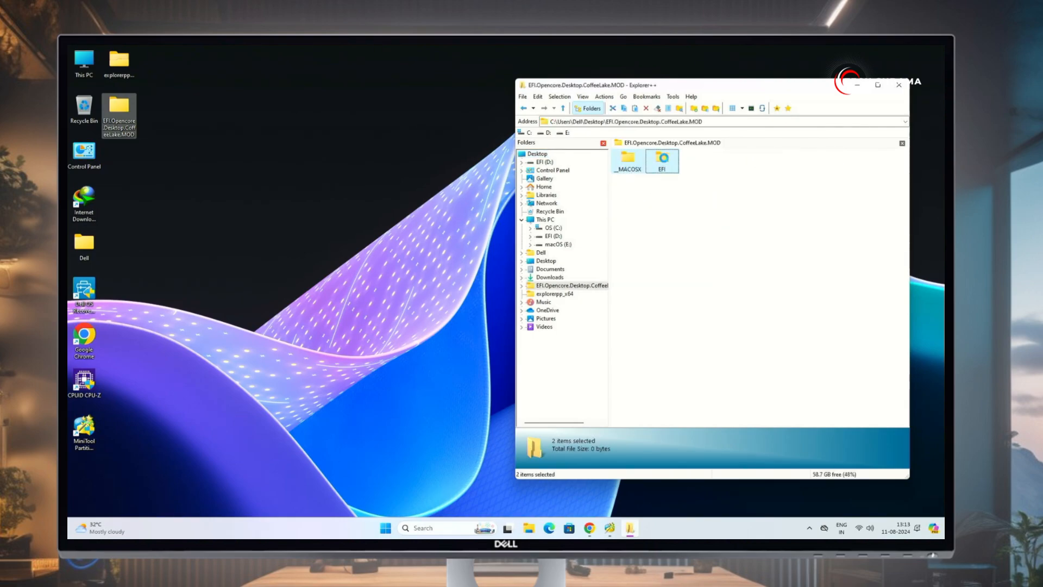
right_click(663, 159)
left_click(685, 248)
Paste the folders into EFI (D:), replacing existing files, and close Explorer++
left_click(545, 220)
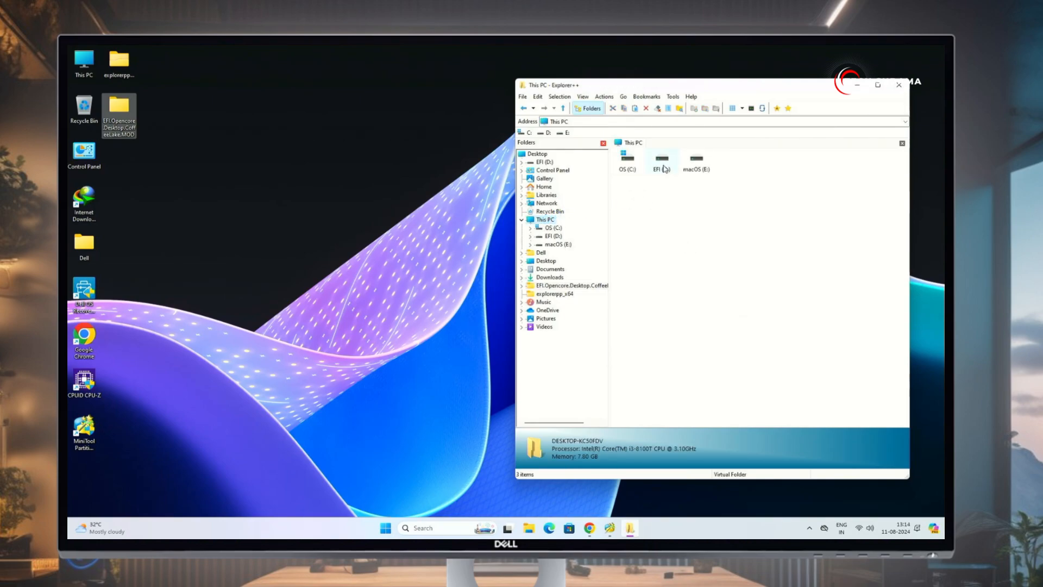
double_click(663, 163)
right_click(665, 233)
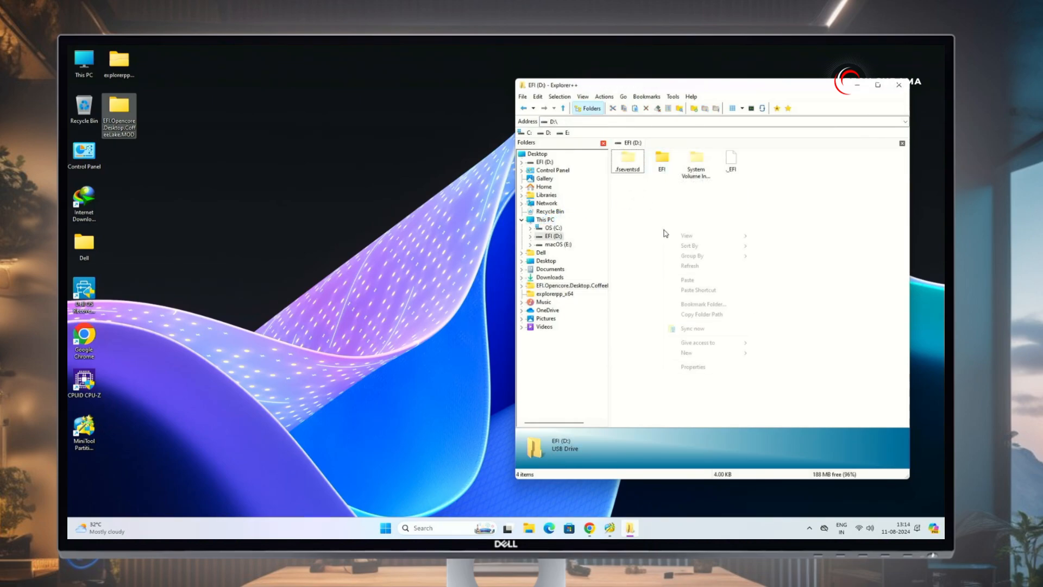
left_click(688, 280)
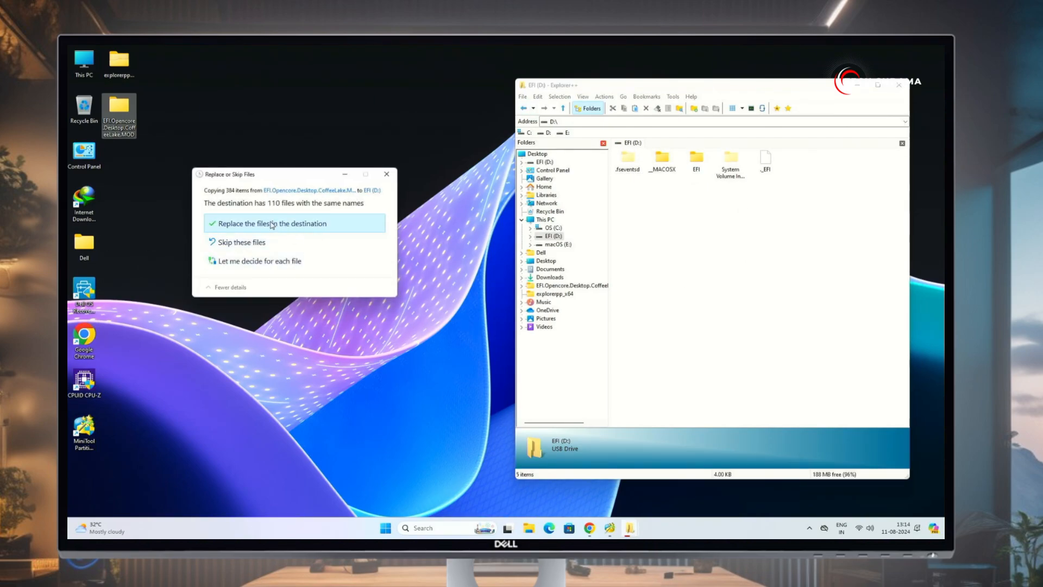
left_click(271, 225)
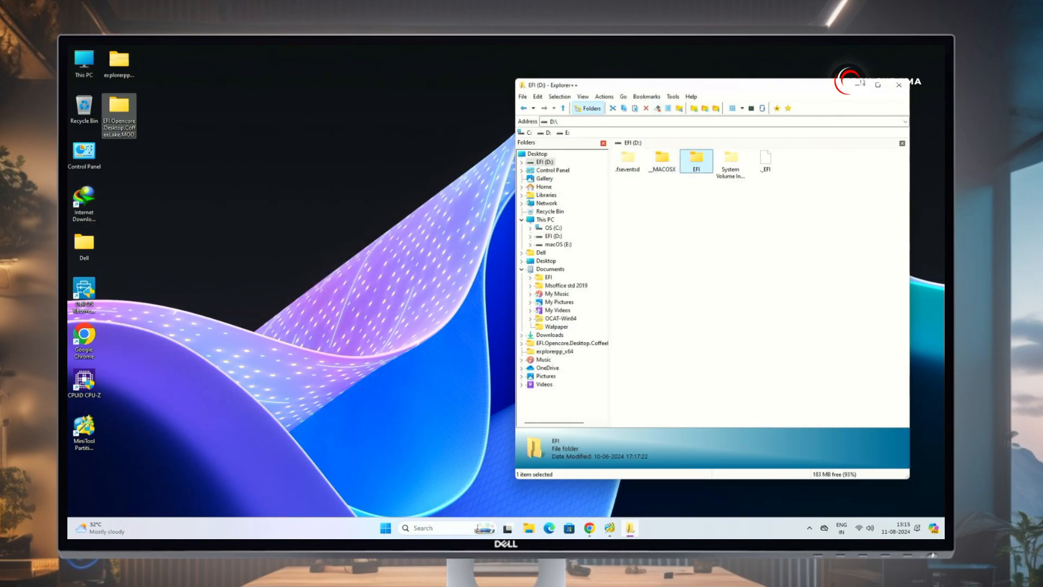
left_click(898, 86)
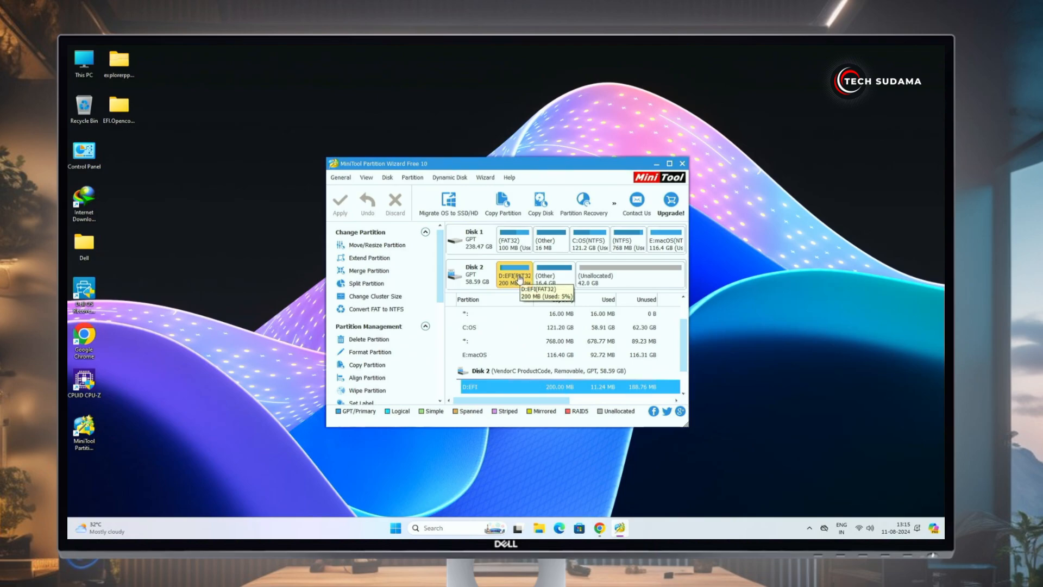
Remove the drive letter from Disk 2's EFI partition and apply the change
right_click(520, 278)
left_click(550, 244)
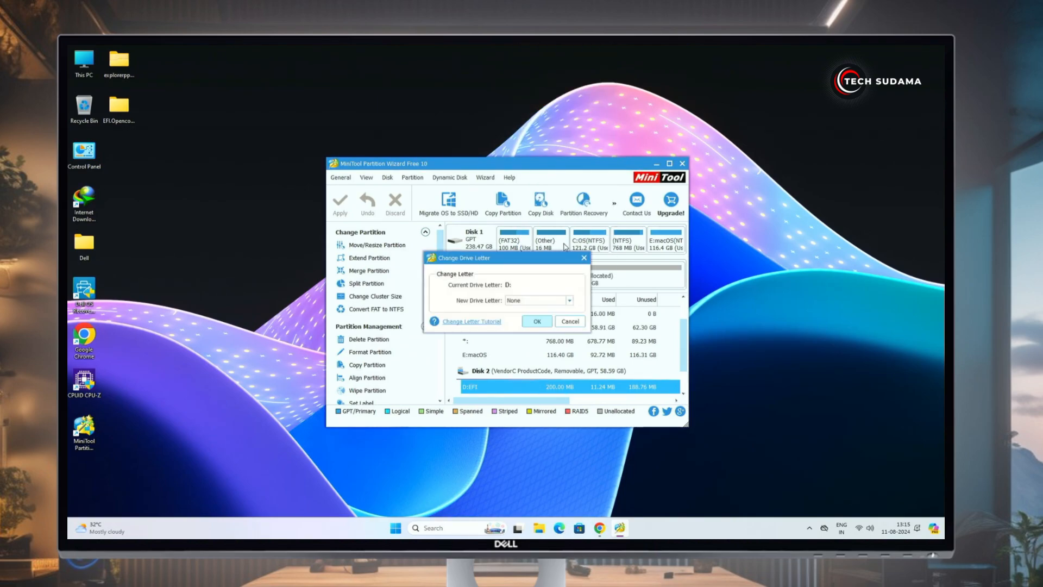
left_click(548, 324)
left_click(340, 204)
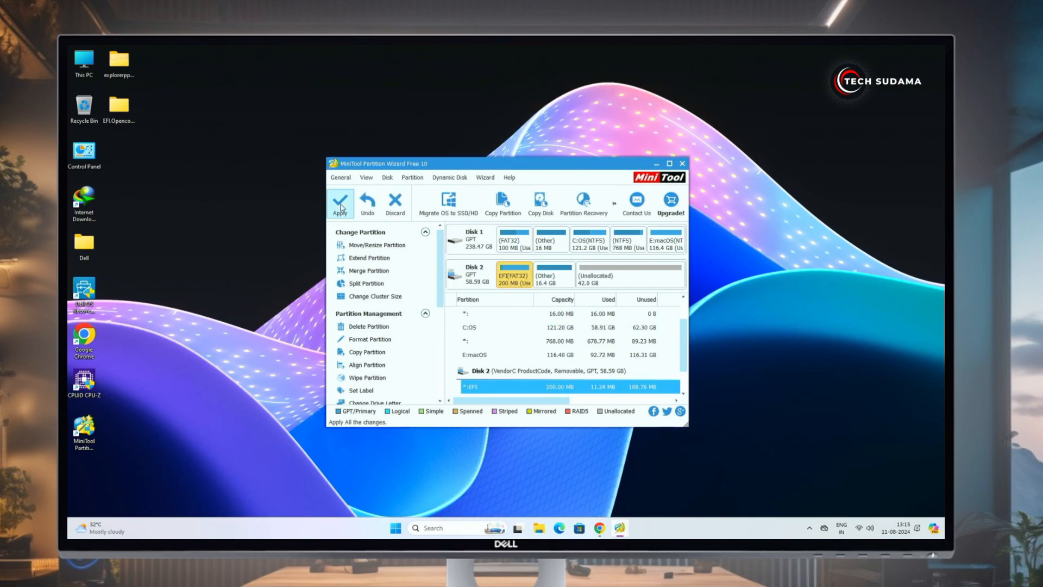
left_click(491, 320)
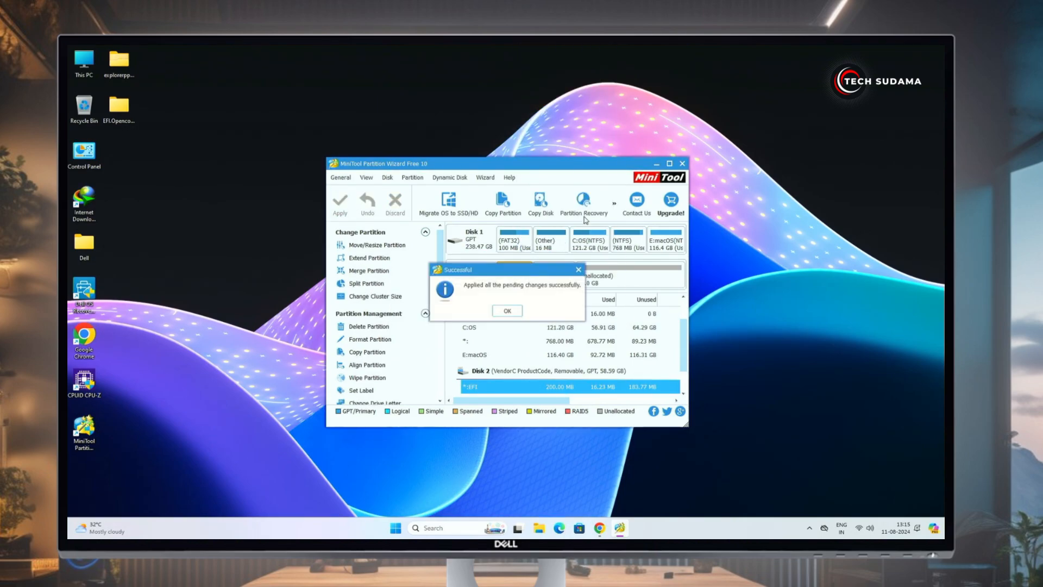
left_click(508, 311)
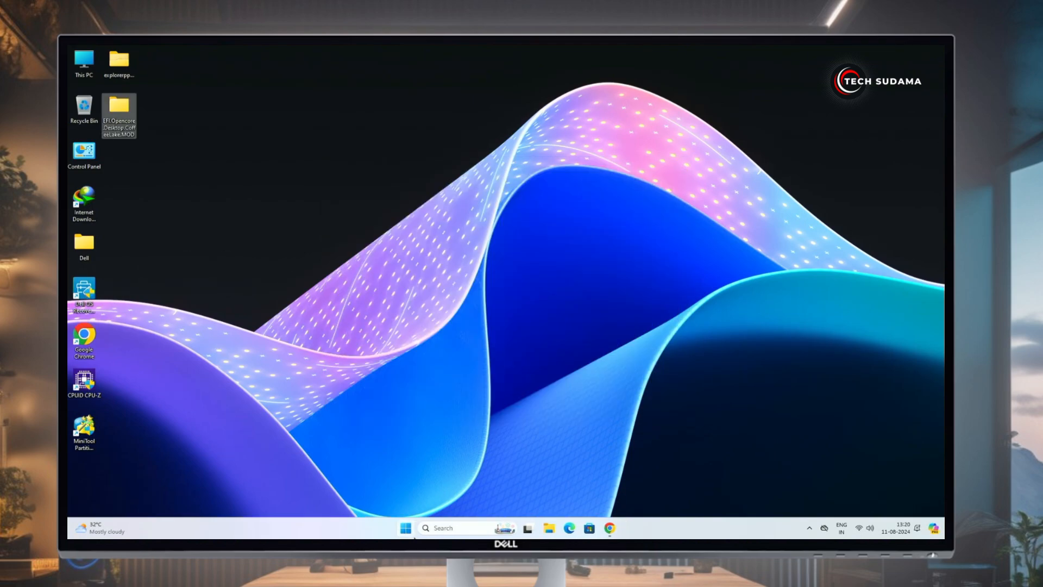
Restart the computer from the Start menu's power options
left_click(406, 529)
left_click(619, 494)
left_click(625, 479)
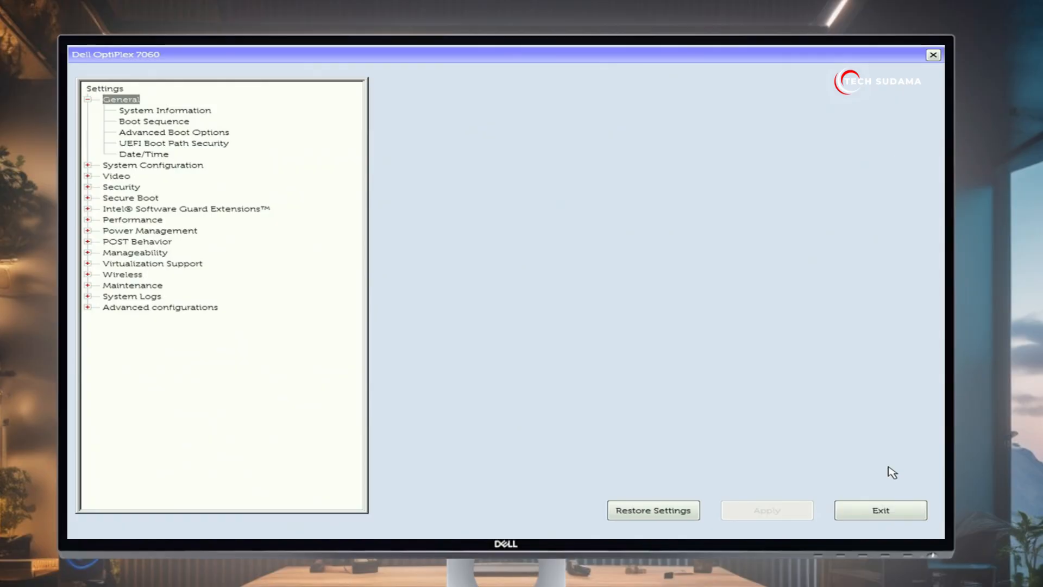
Exit the BIOS and boot from the UEFI: VendorC ProductCode 3.00 USB entry
left_click(879, 511)
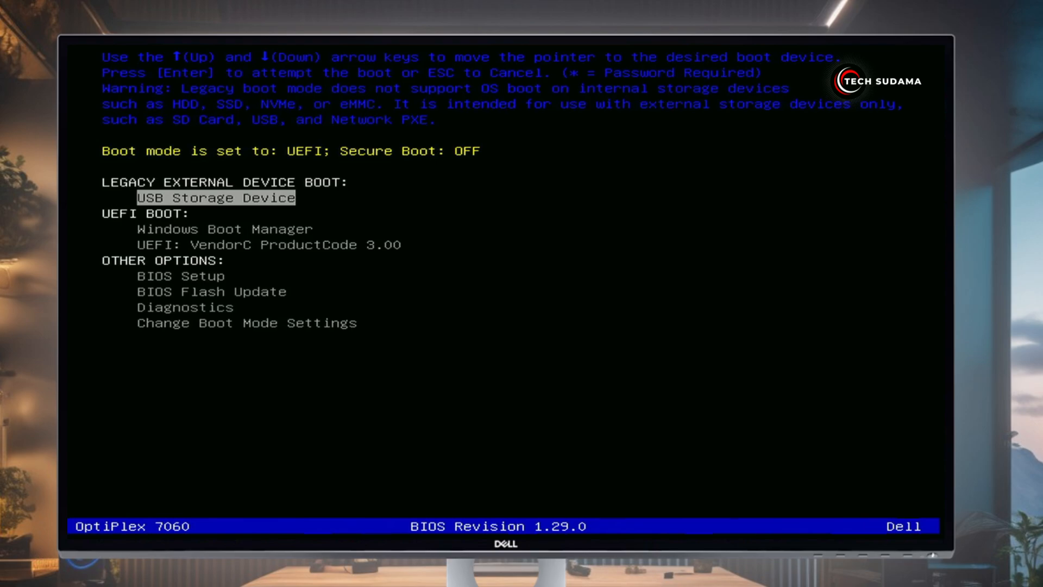
key("Down")
key("Down")
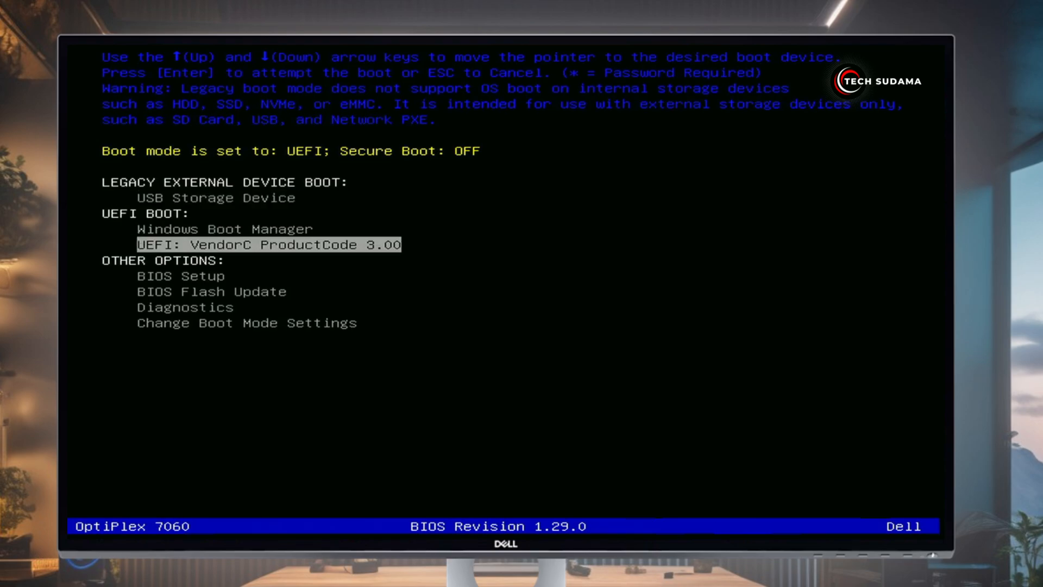
key("Return")
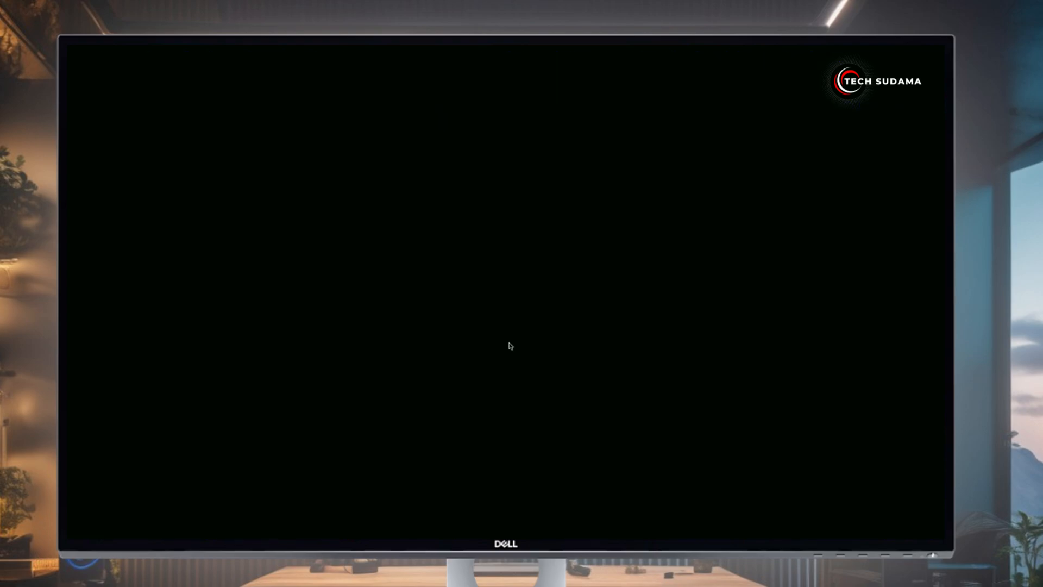
key("Right")
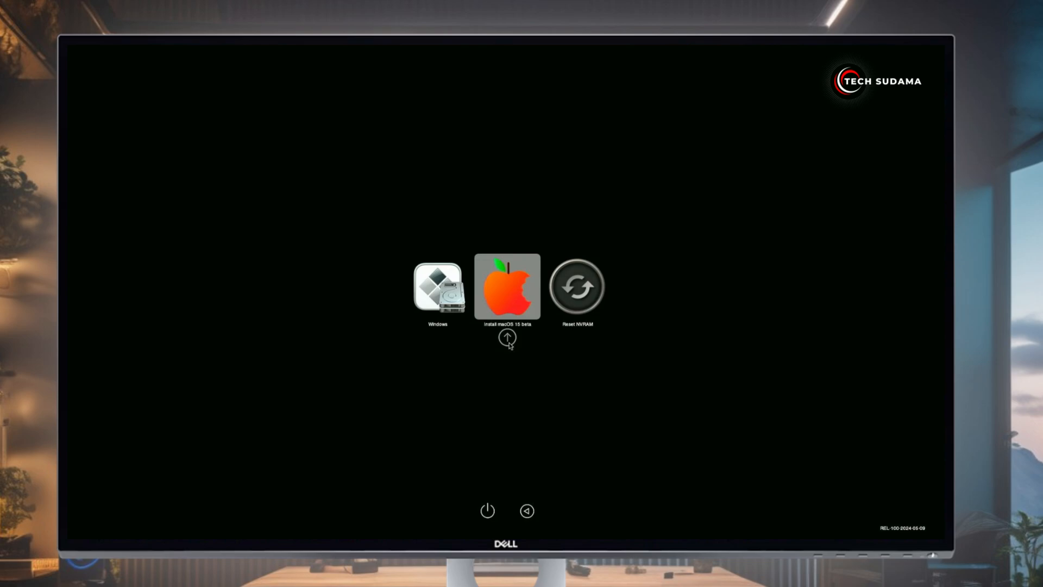
Boot the Install macOS 15 beta entry from the OpenCore picker
key("Return")
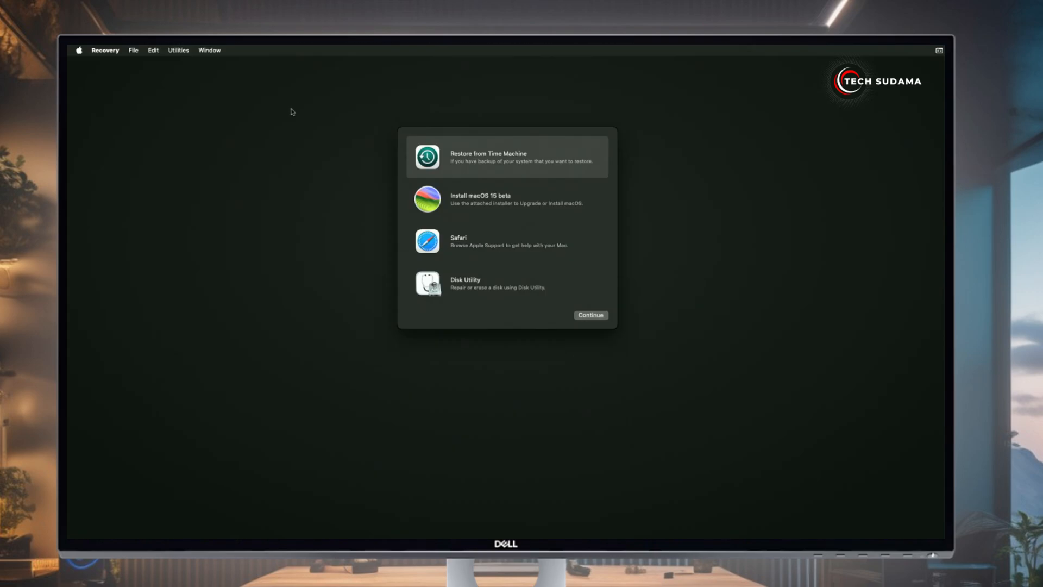
Launch Disk Utility from Recovery and show all devices in its sidebar
left_click(466, 281)
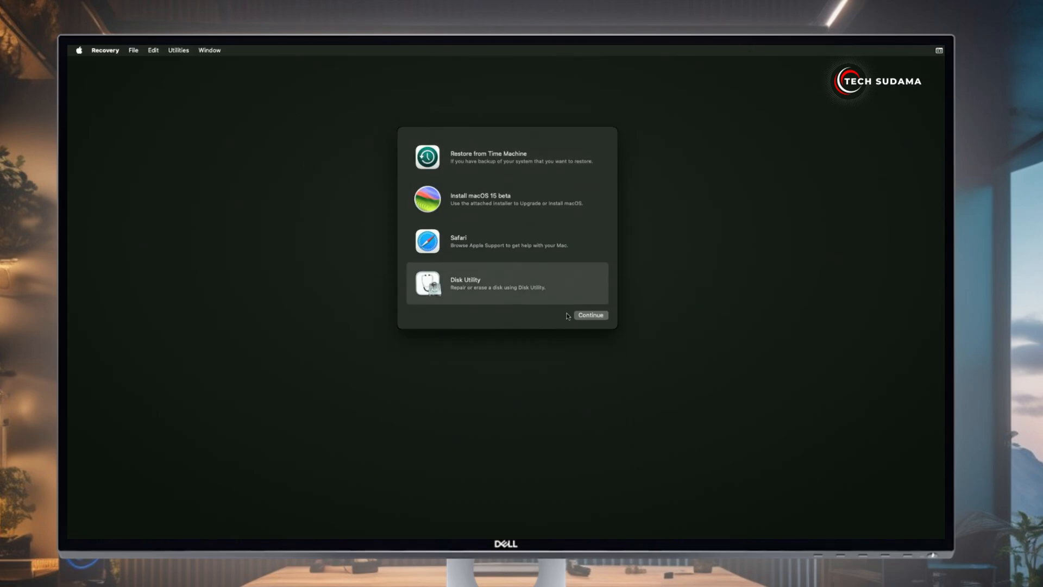
left_click(583, 317)
left_click(397, 178)
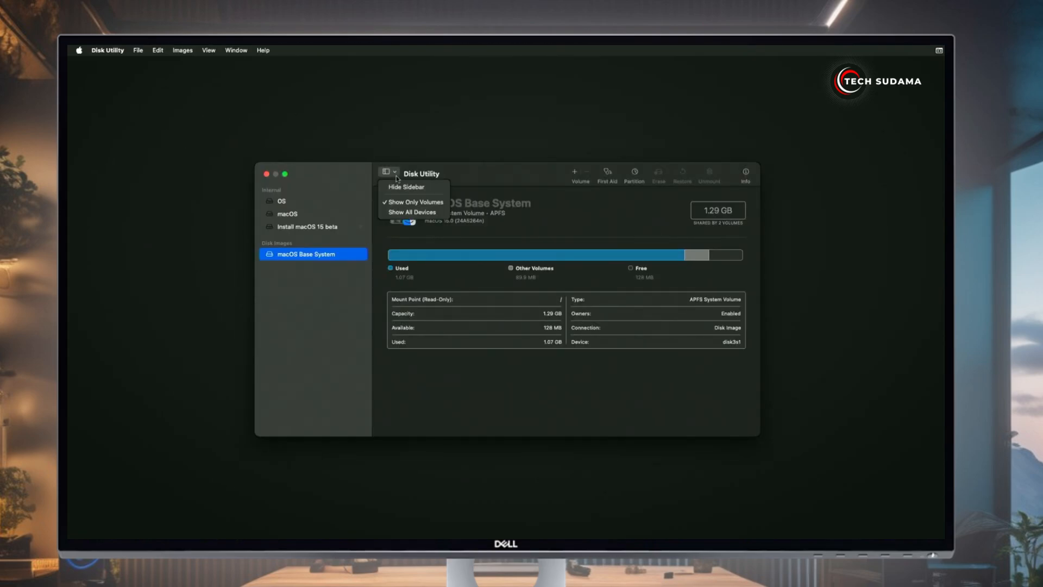
left_click(412, 212)
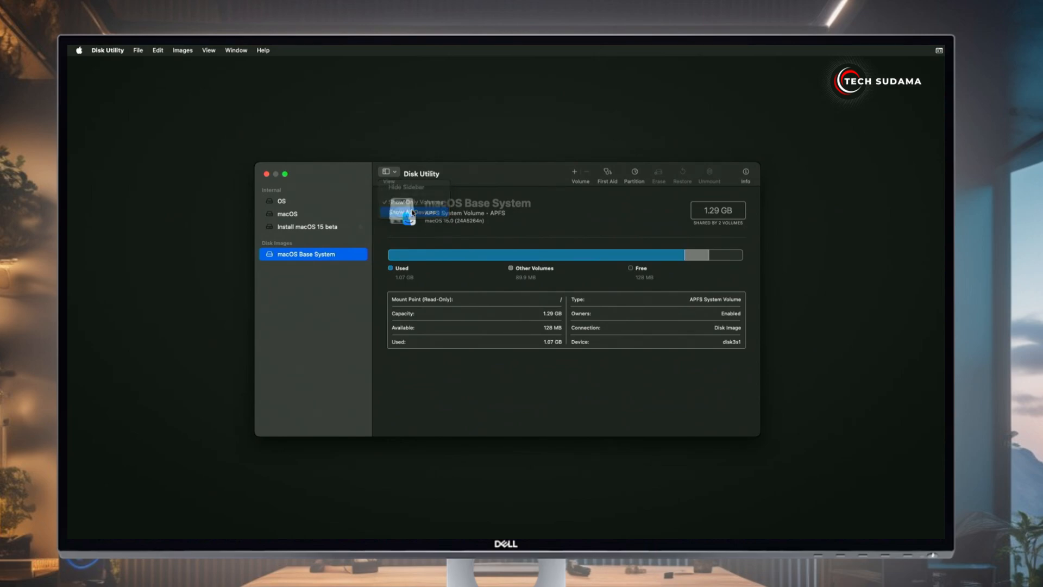
Erase the internal macOS volume as APFS, then close Disk Utility
left_click(306, 228)
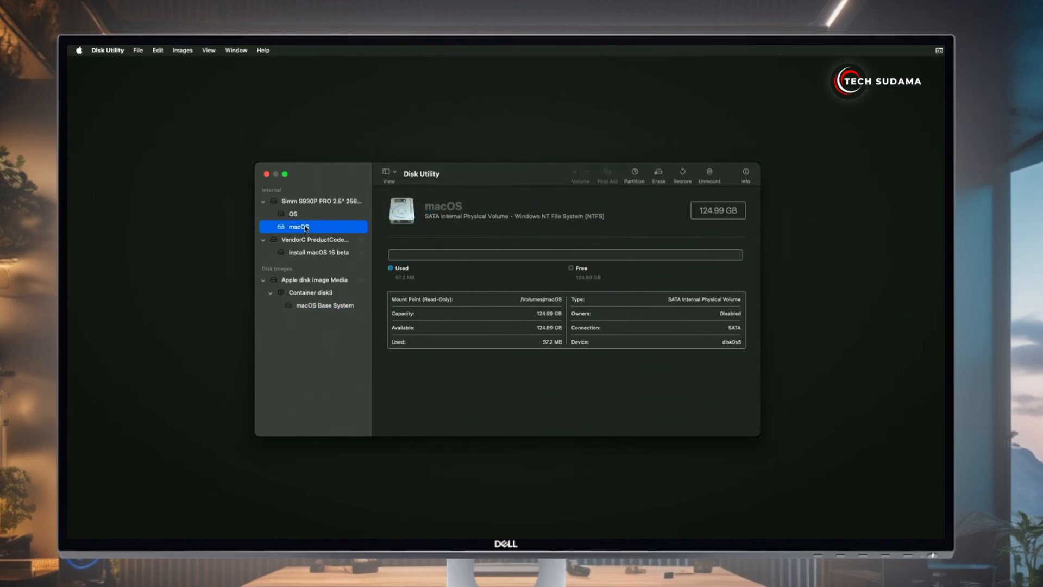
left_click(659, 174)
left_click(493, 316)
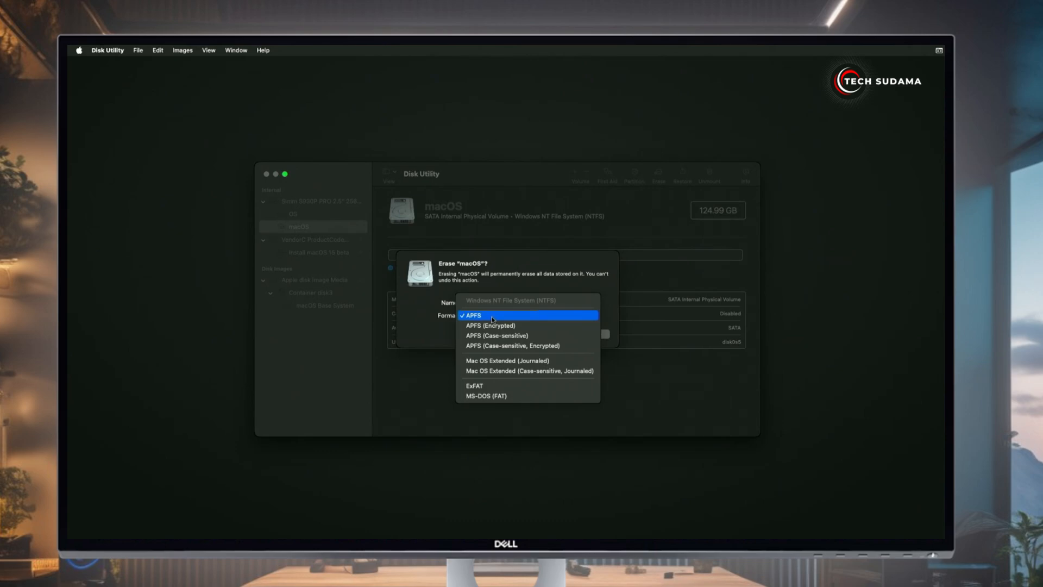
left_click(493, 316)
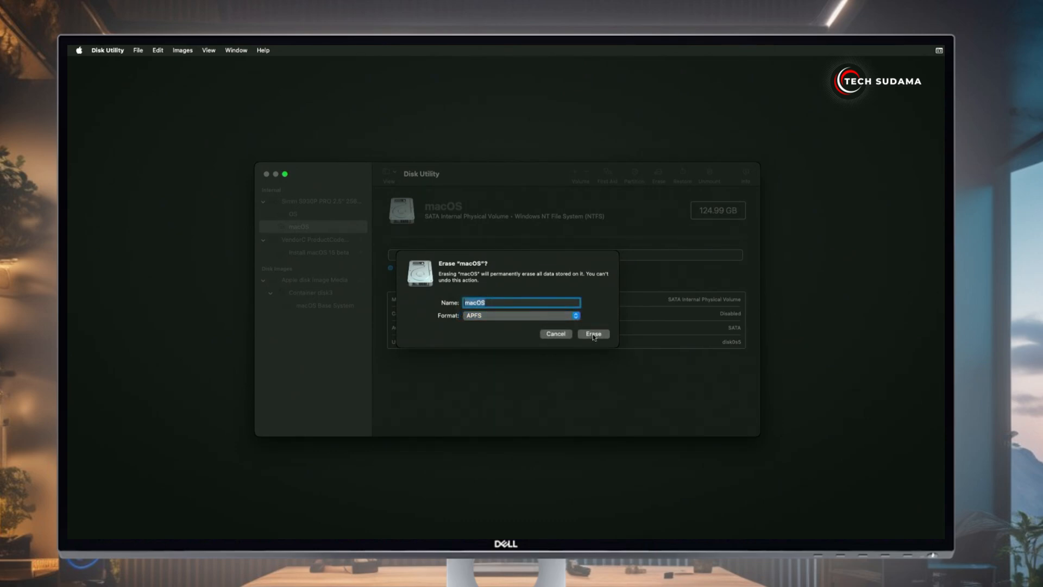
left_click(594, 334)
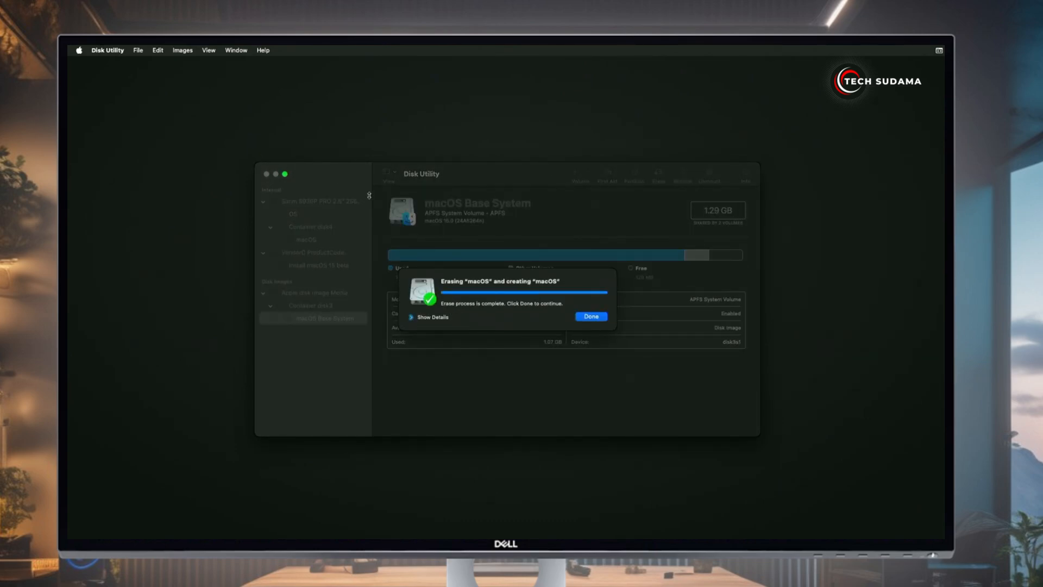
left_click(591, 316)
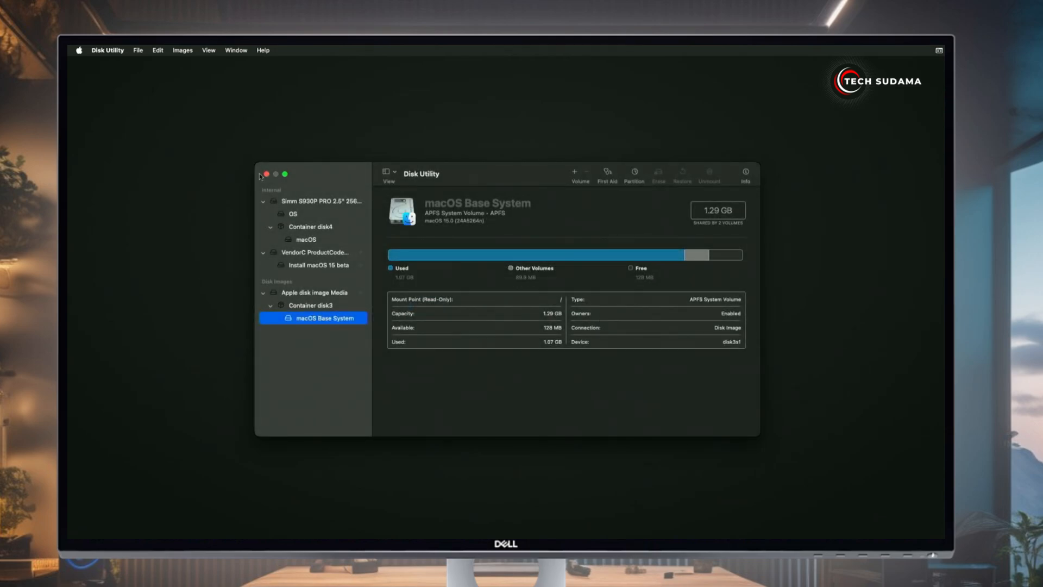
left_click(267, 174)
Accept the license and install macOS 15 beta onto the macOS disk
left_click(496, 205)
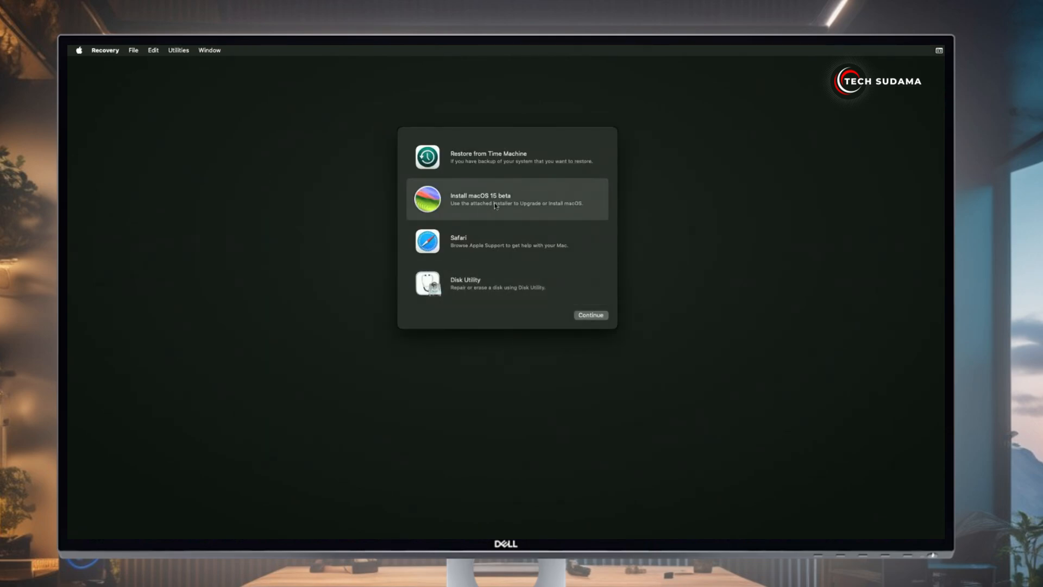
left_click(590, 316)
left_click(507, 370)
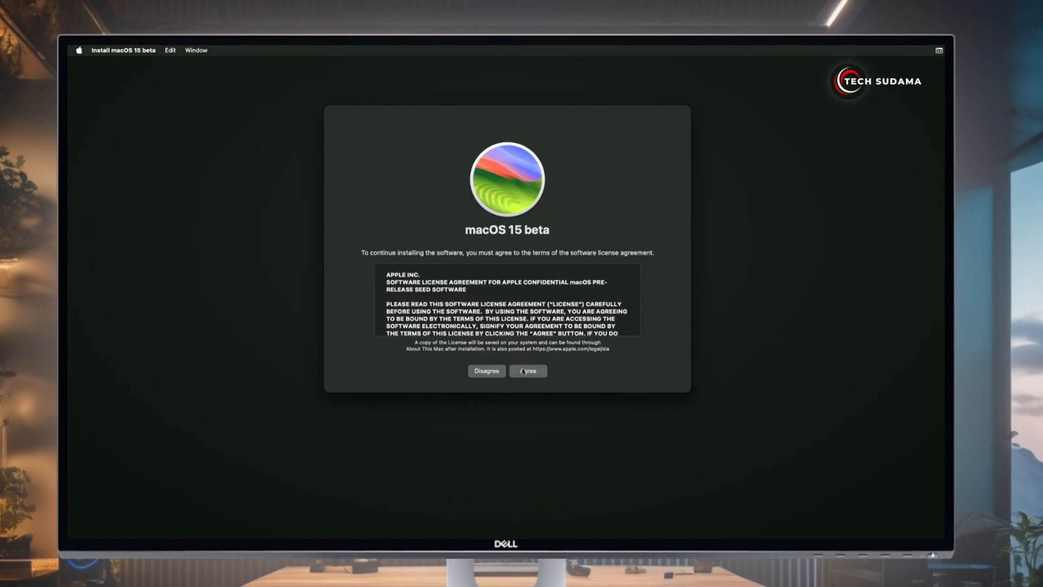
left_click(527, 371)
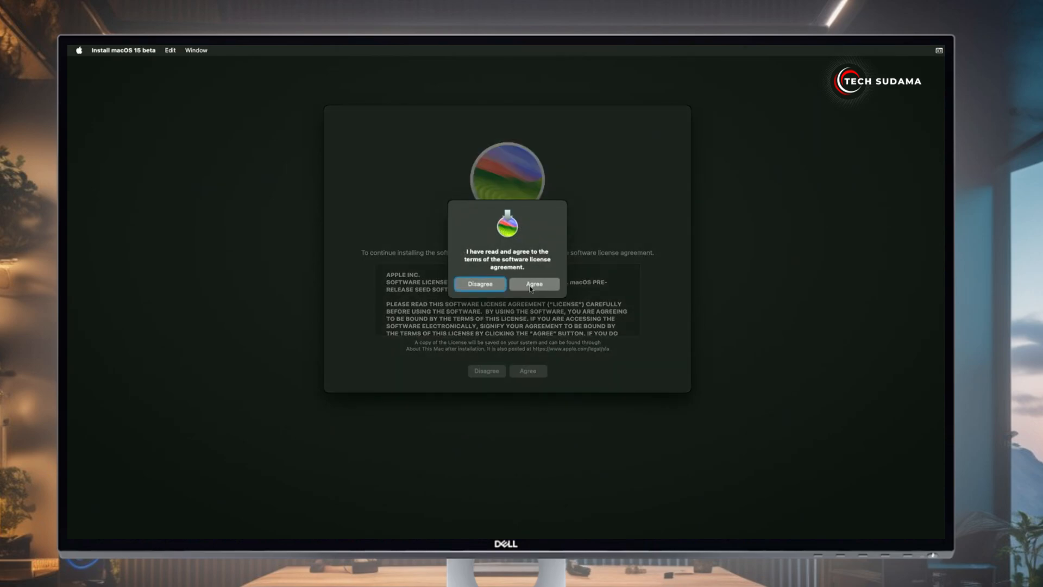
left_click(526, 285)
left_click(427, 305)
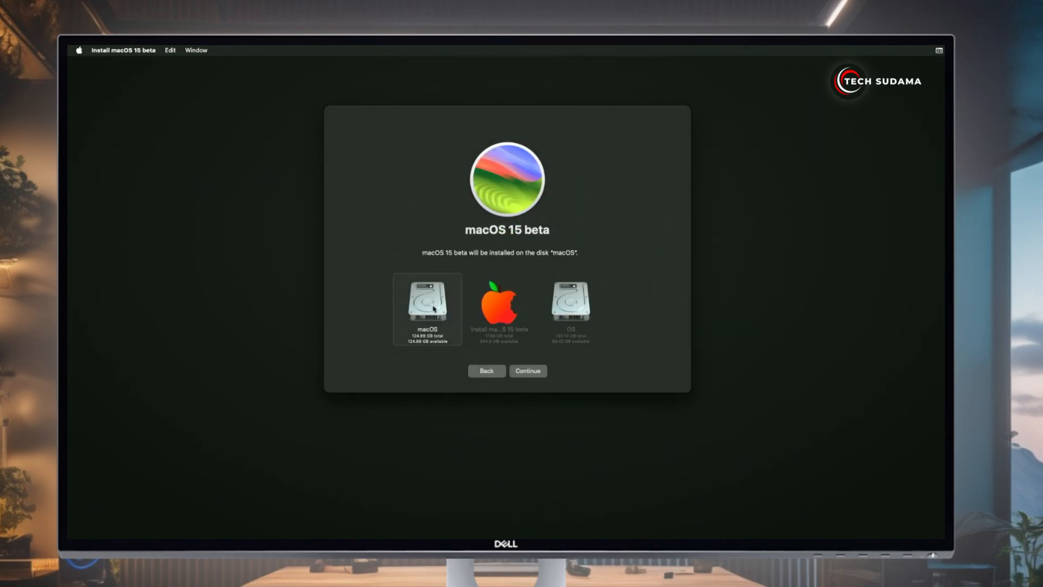
left_click(525, 371)
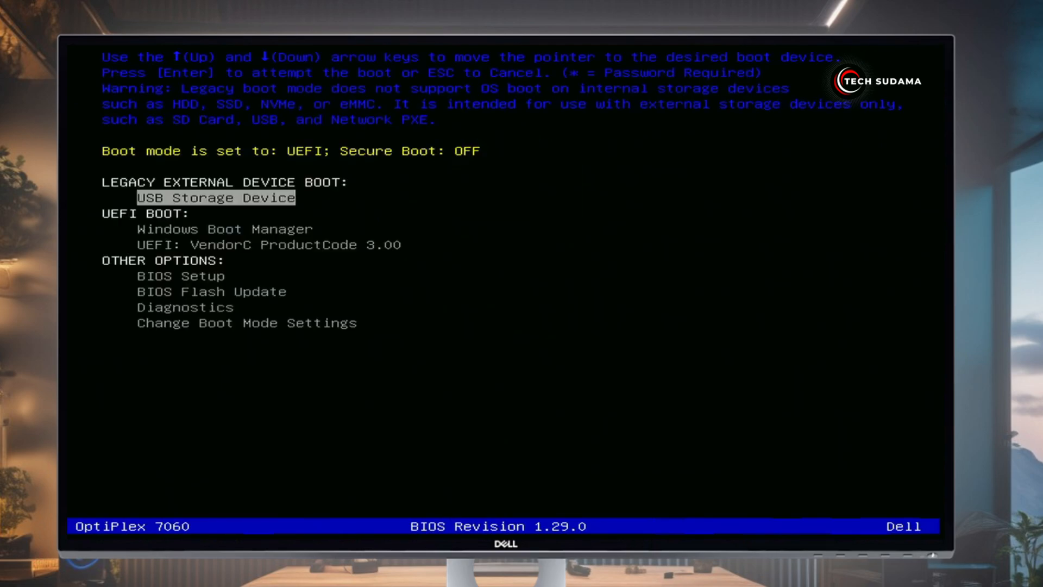
Boot from the USB and resume the macOS Installer entry in OpenCore
key("Down")
key("Down")
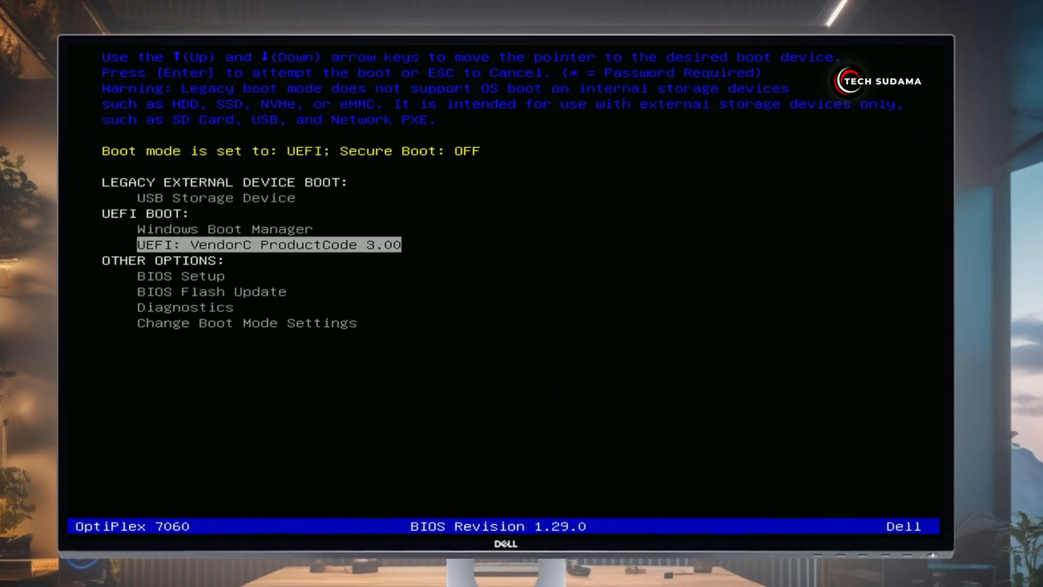
key("Return")
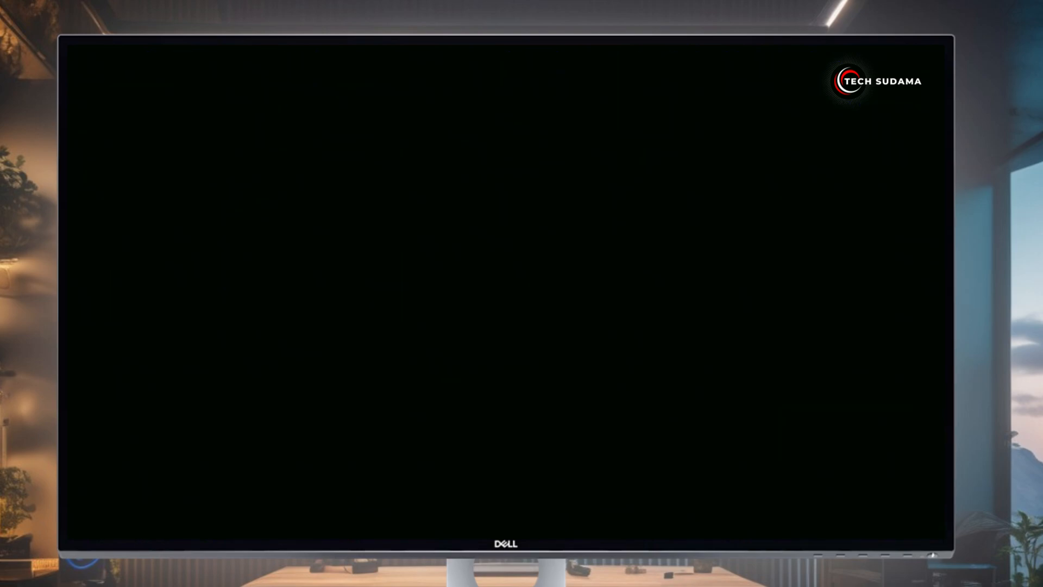
key("Left")
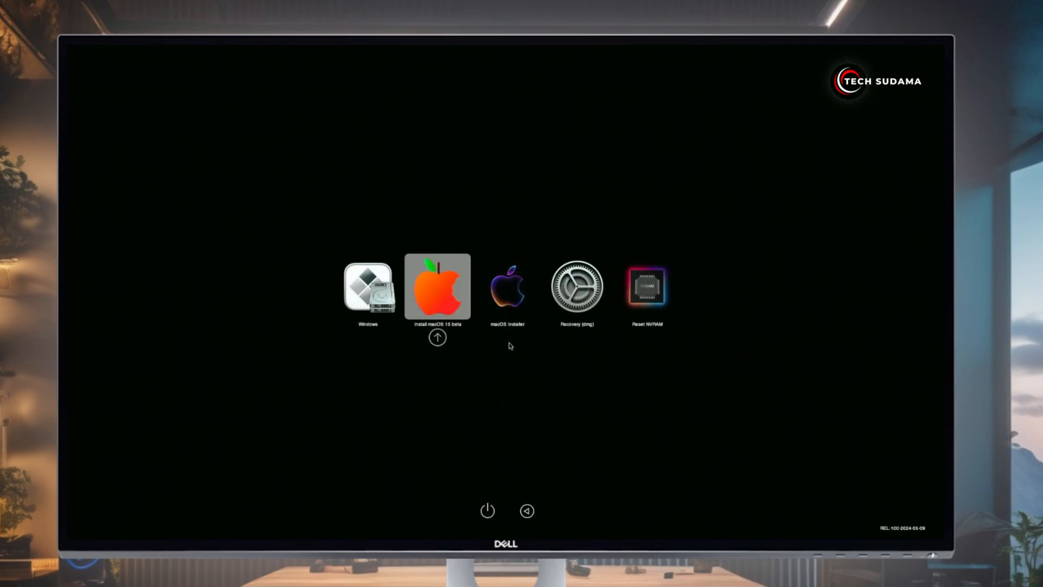
key("Right")
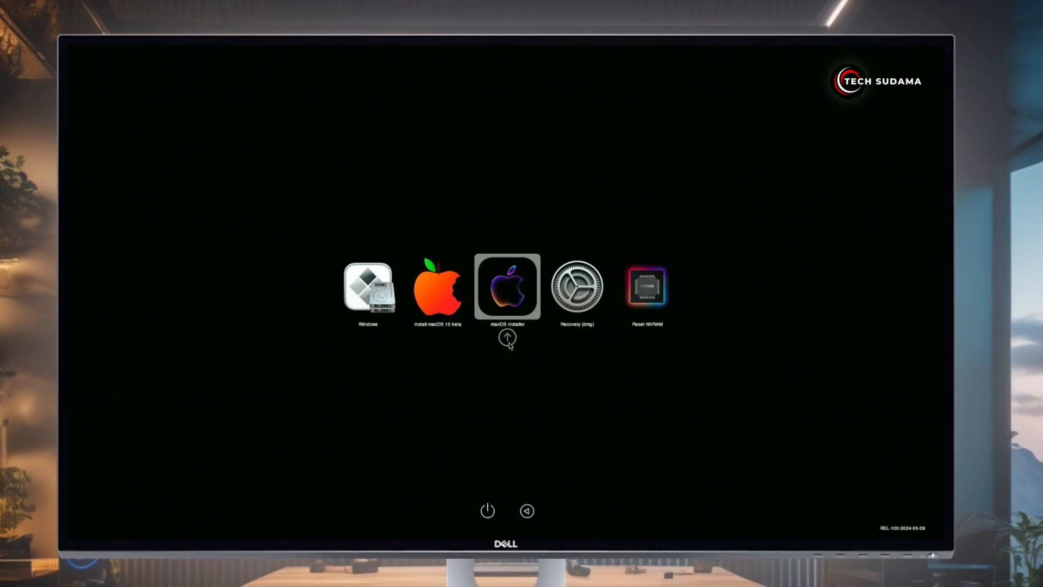
left_click(508, 339)
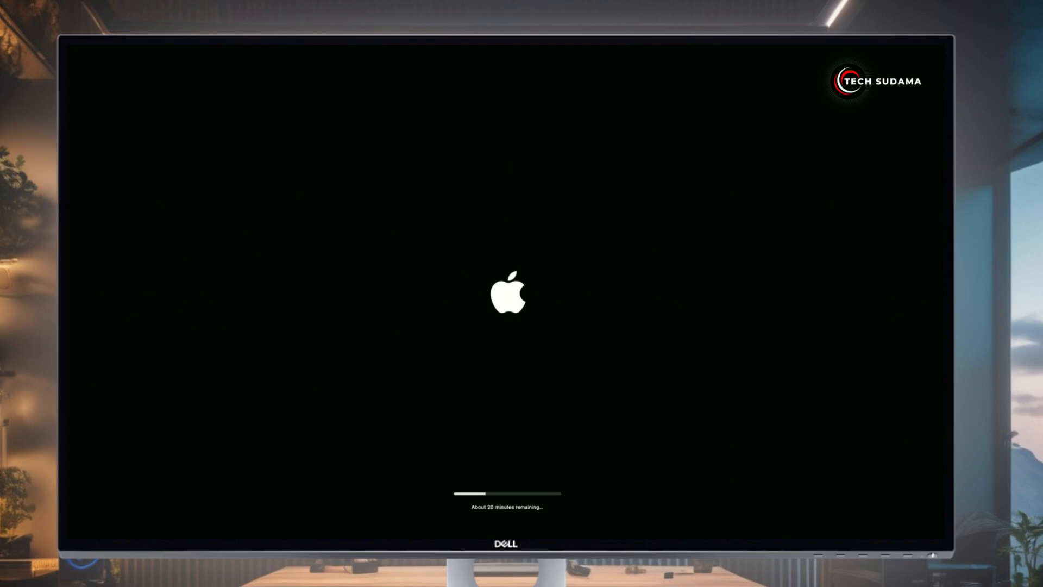
Reboot through the F12 menu into OpenCore and start the installed macOS
key("F12")
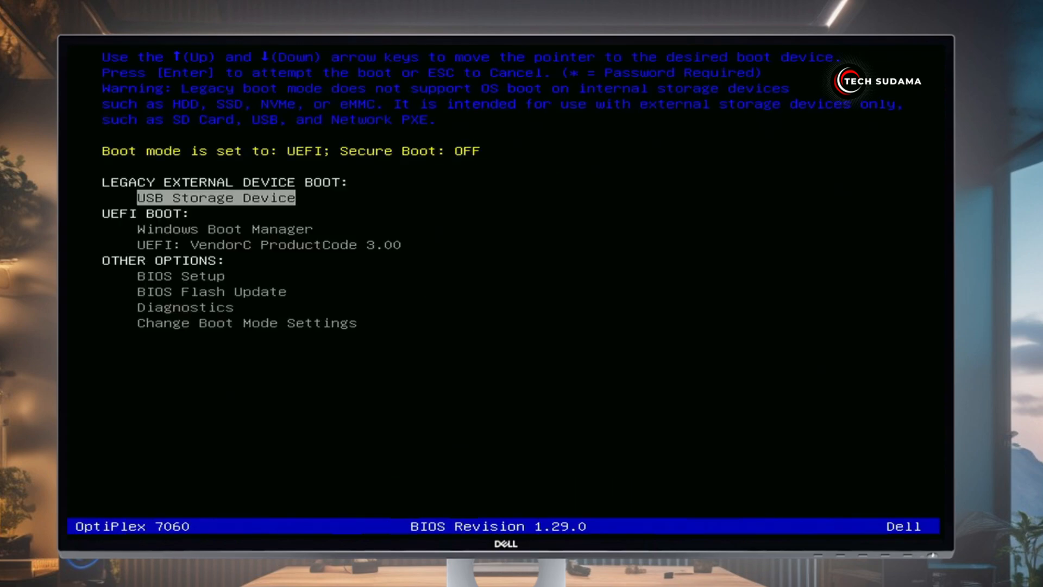
key("Down")
key("Down")
key("Return")
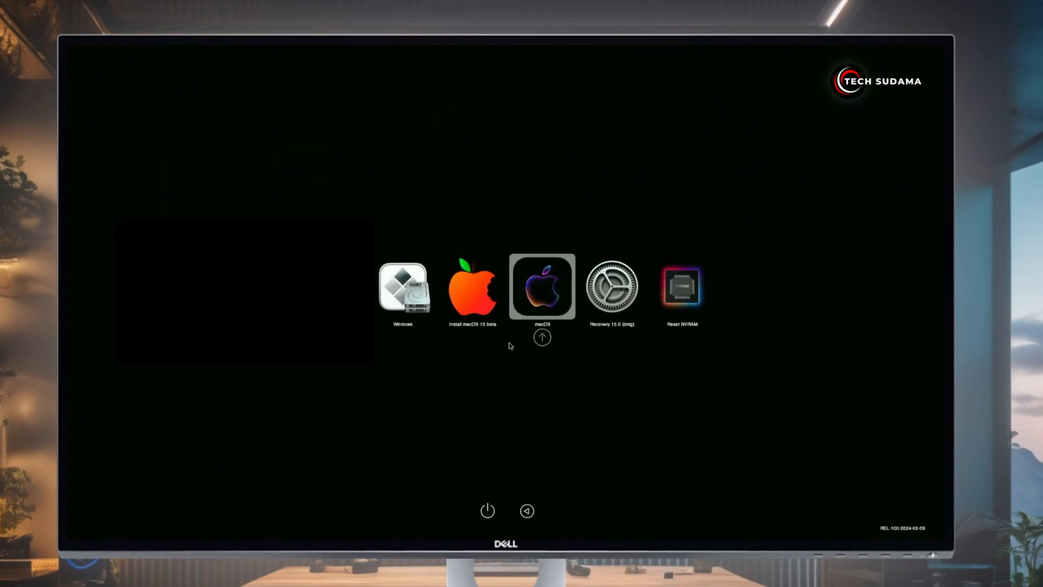
key("Return")
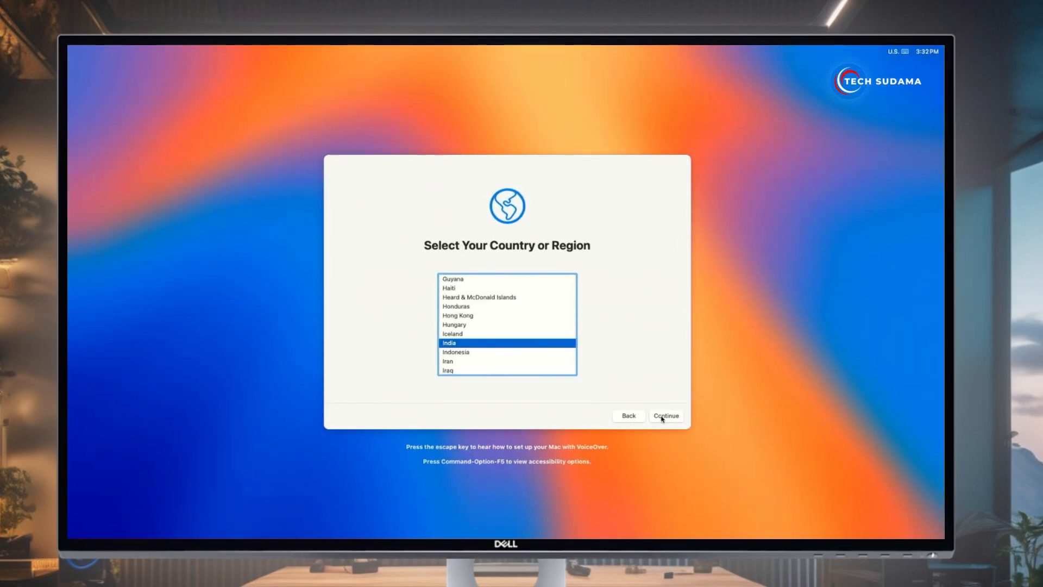
Keep the default country, skip accessibility, set up without internet, and skip Migration
left_click(663, 417)
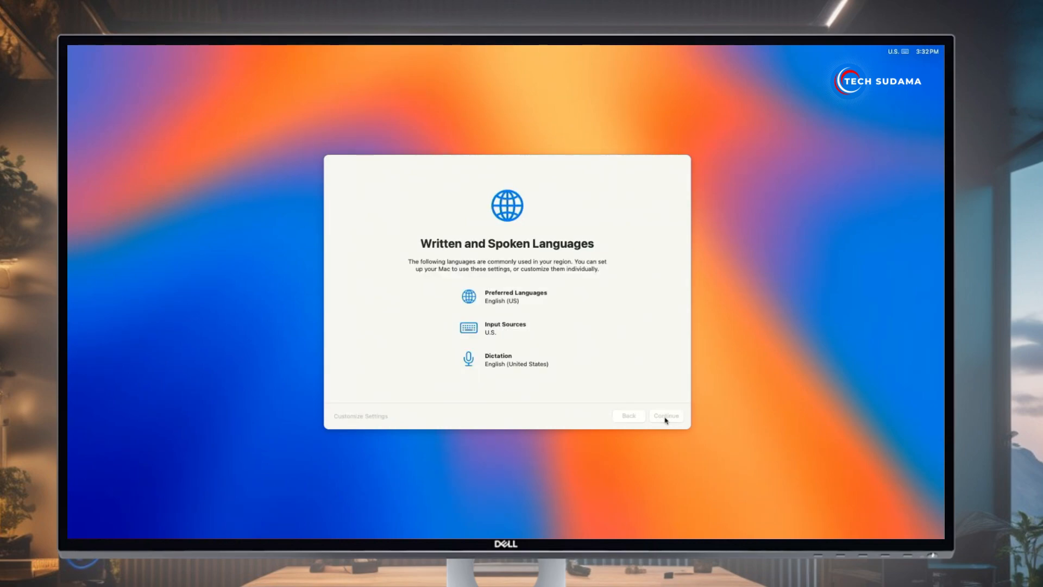
left_click(666, 416)
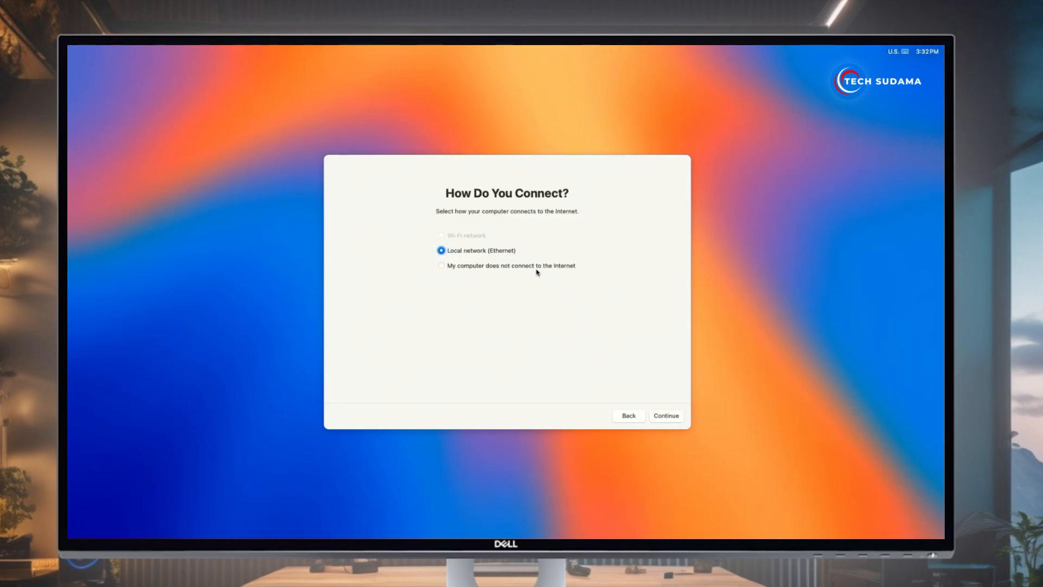
left_click(481, 267)
left_click(659, 416)
left_click(660, 416)
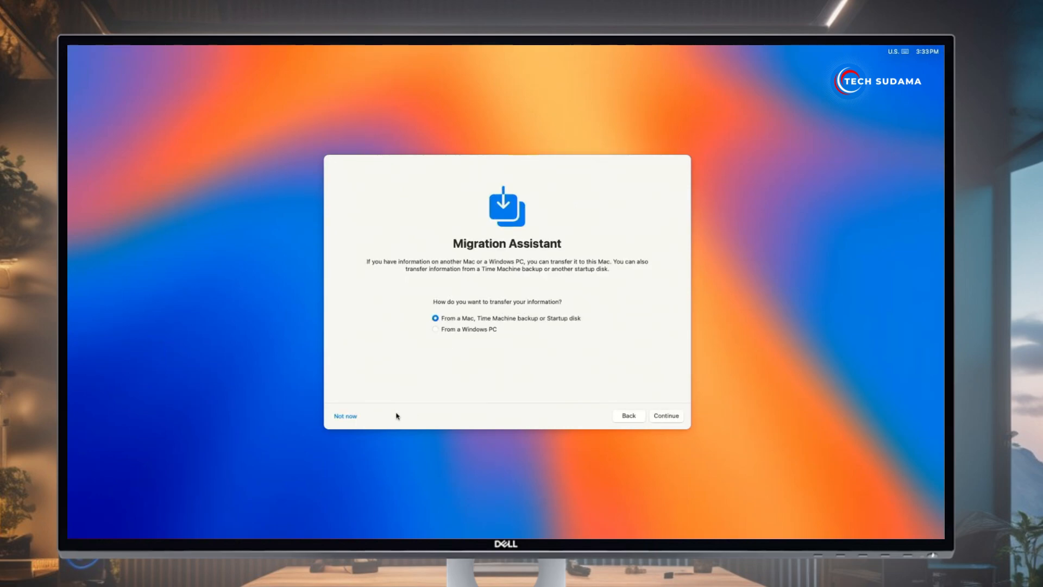
left_click(347, 416)
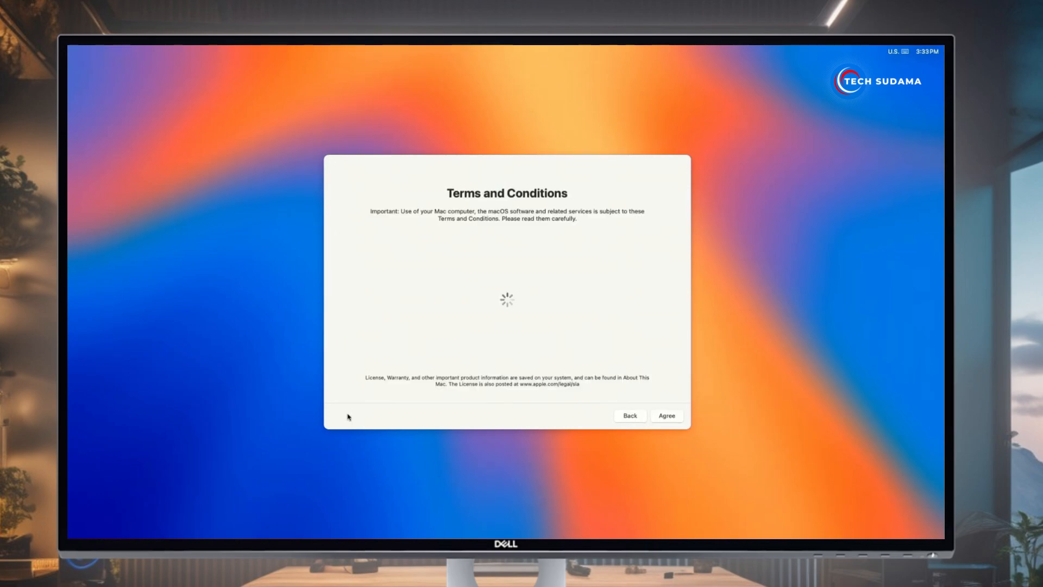
Agree to the terms and create the computer account with a password
left_click(658, 417)
left_click(547, 326)
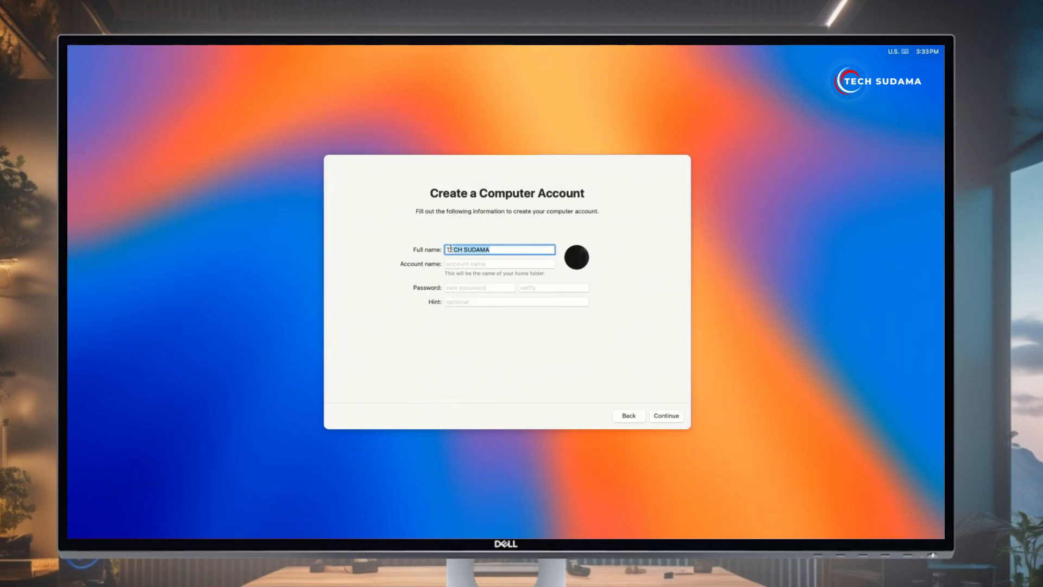
left_click(454, 264)
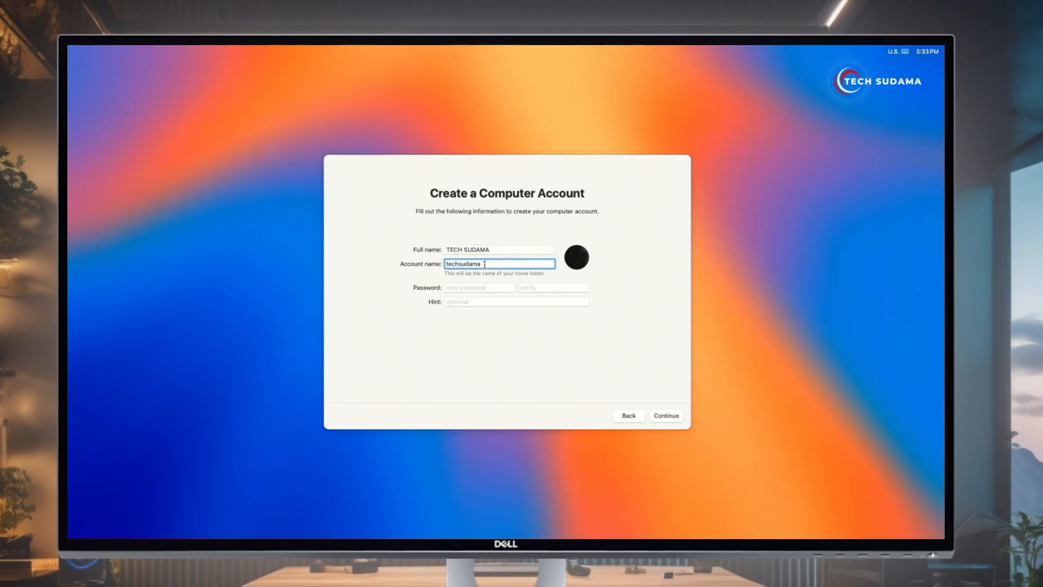
left_click(480, 287)
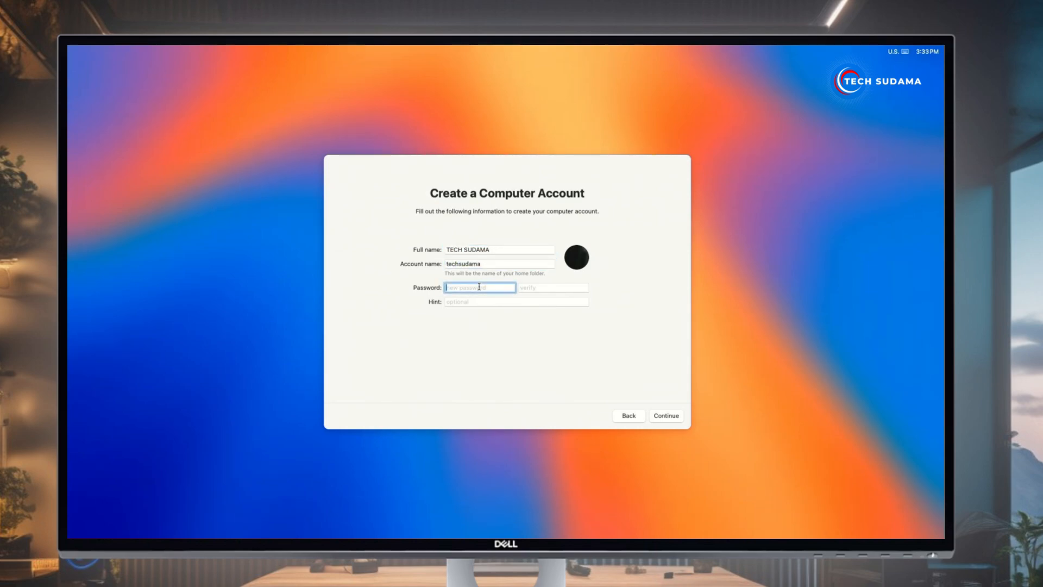
type("1234")
key("Tab")
type("1234")
left_click(477, 302)
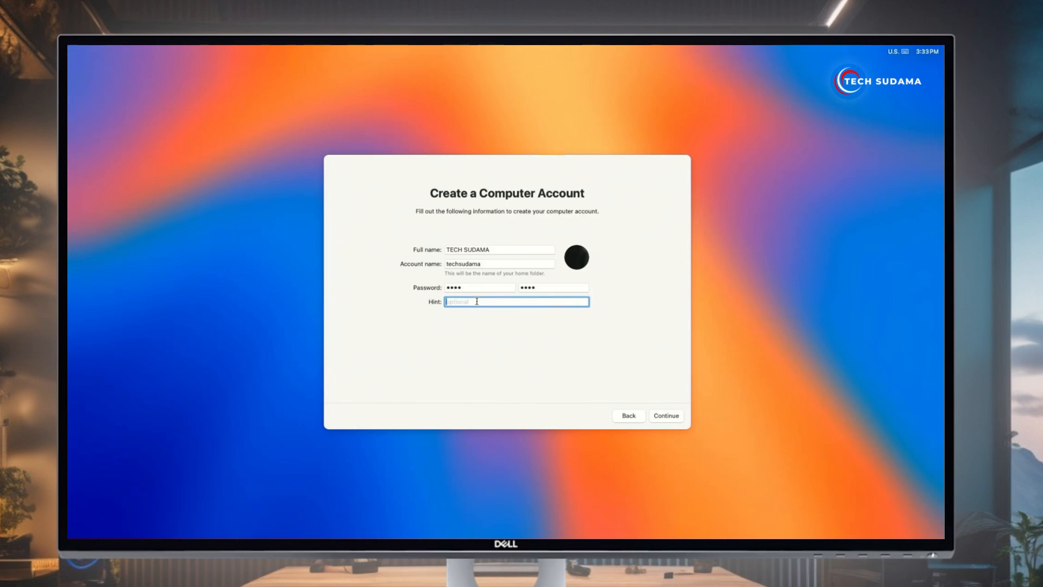
left_click(578, 264)
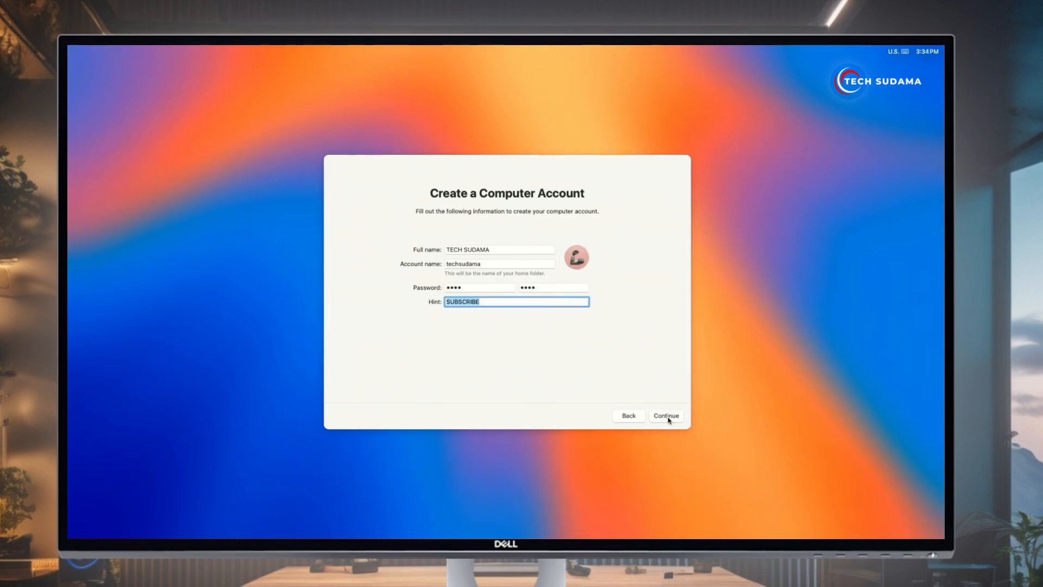
left_click(667, 416)
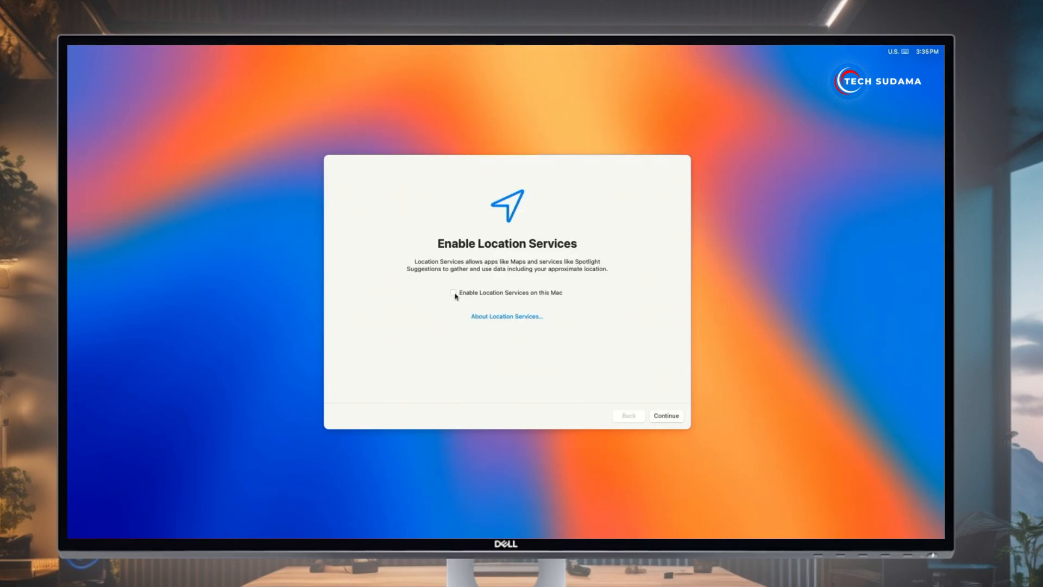
Enable Location Services, skip analytics and Screen Time, and finish with Light appearance
left_click(454, 294)
left_click(659, 416)
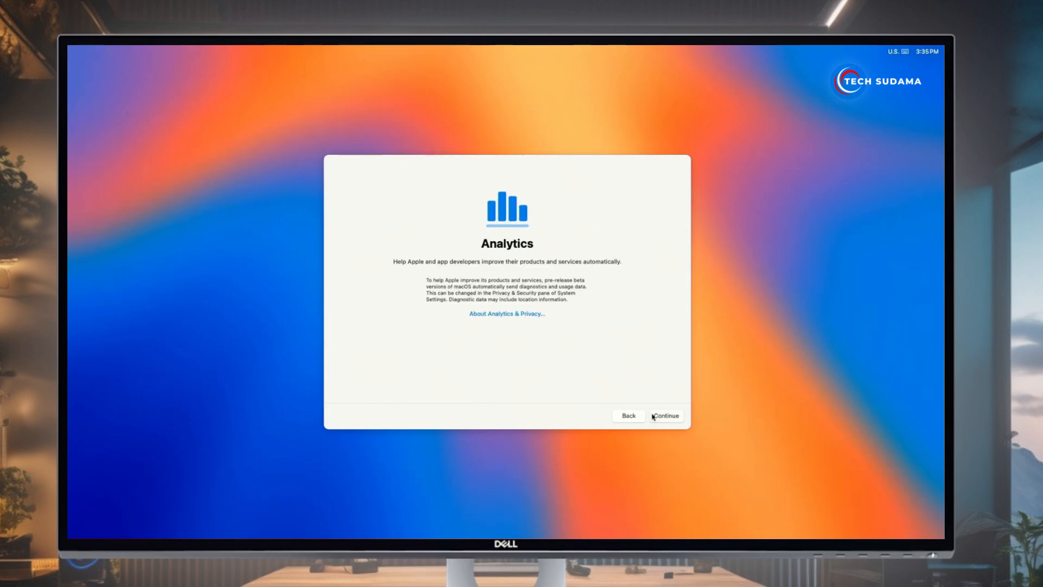
left_click(654, 416)
left_click(348, 418)
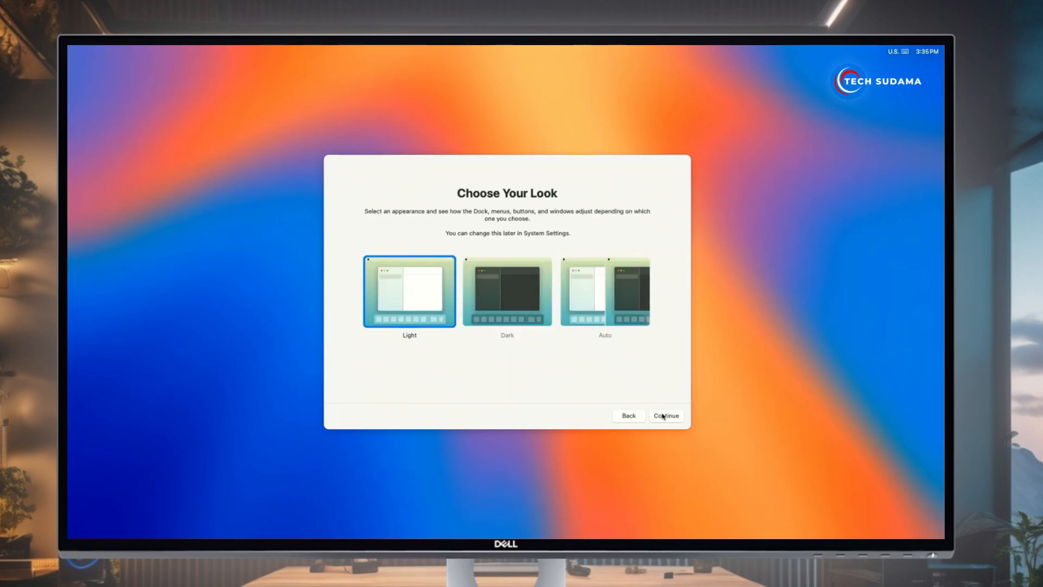
left_click(665, 417)
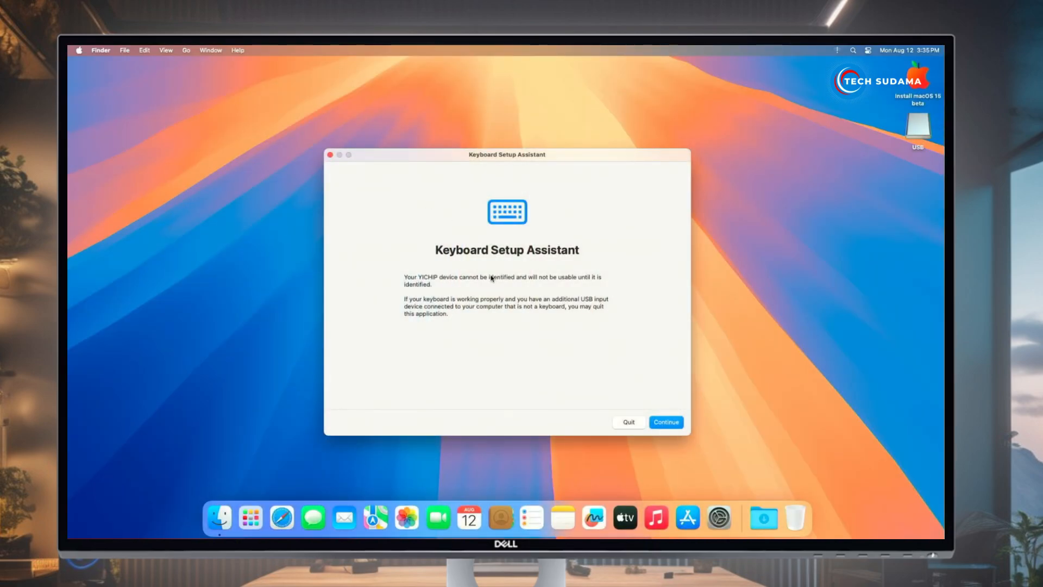
Copy the FILES folder from the Install macOS 15 beta volume to the desktop
left_click(629, 423)
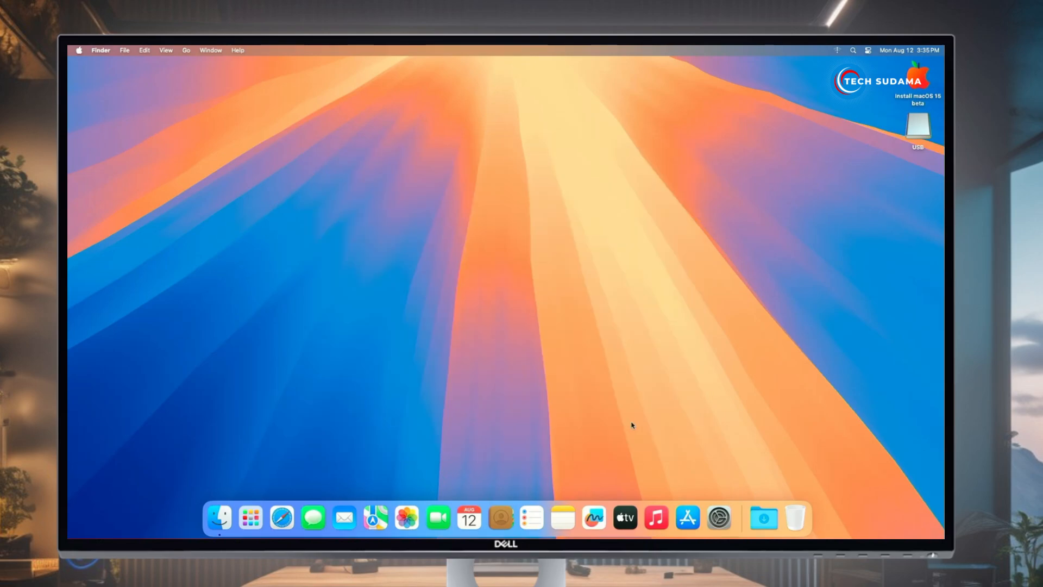
double_click(922, 82)
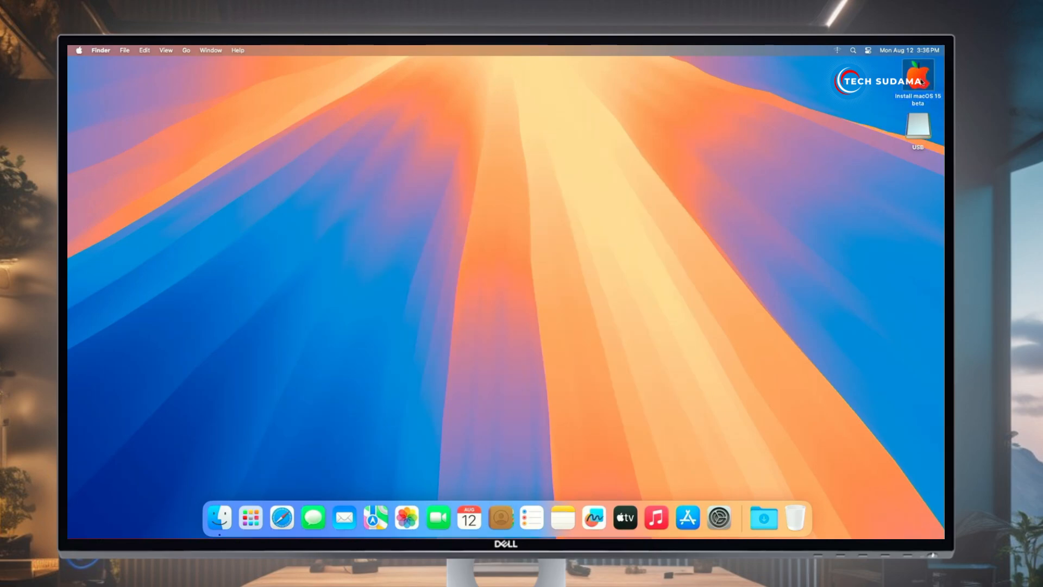
left_click(515, 165)
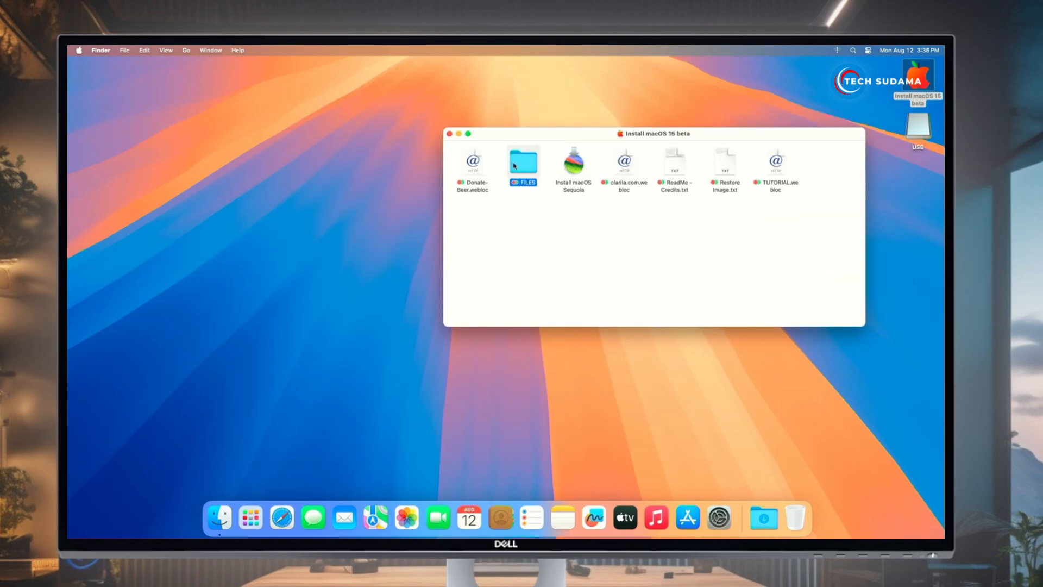
left_click_drag(515, 165, 163, 81)
left_click(449, 134)
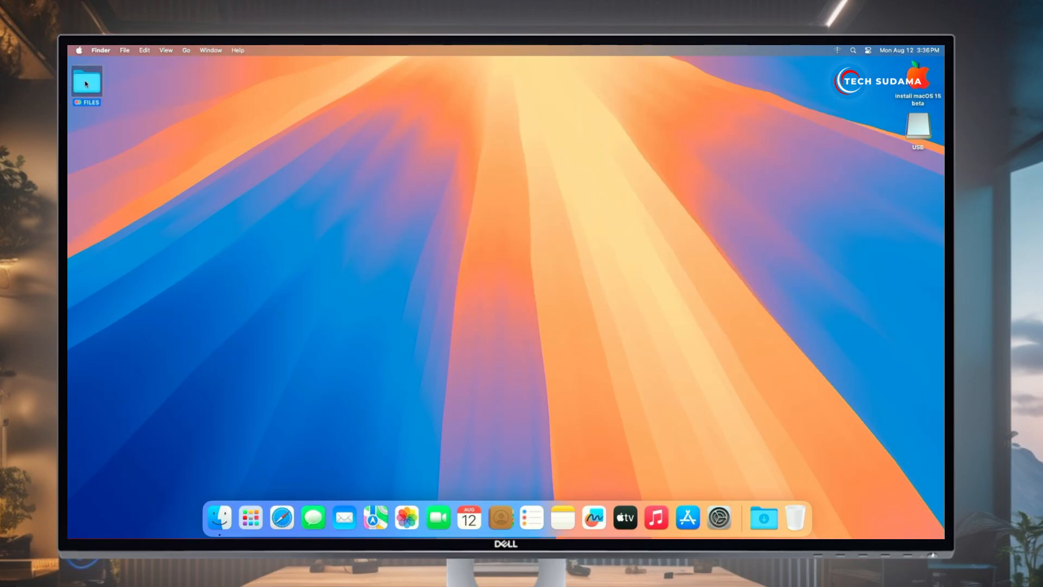
Launch OpenCore Configurator from the desktop FILES folder, allowing Desktop access
double_click(86, 84)
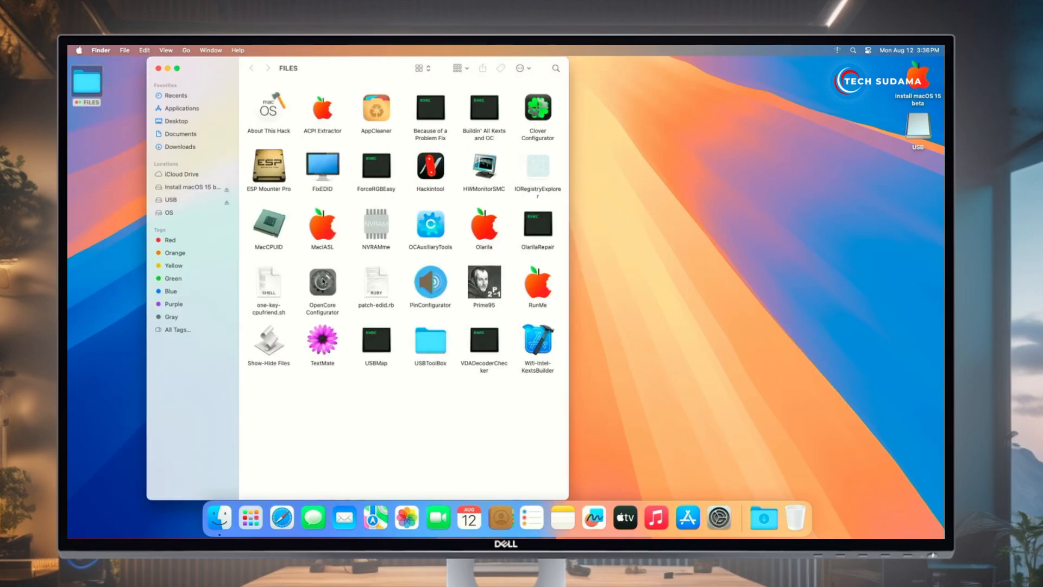
double_click(322, 281)
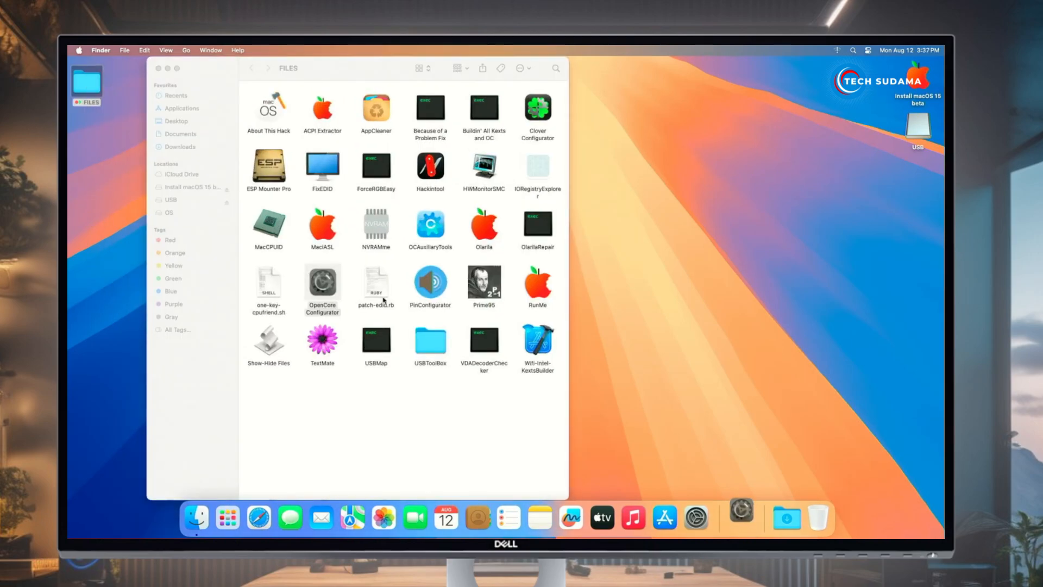
left_click(540, 209)
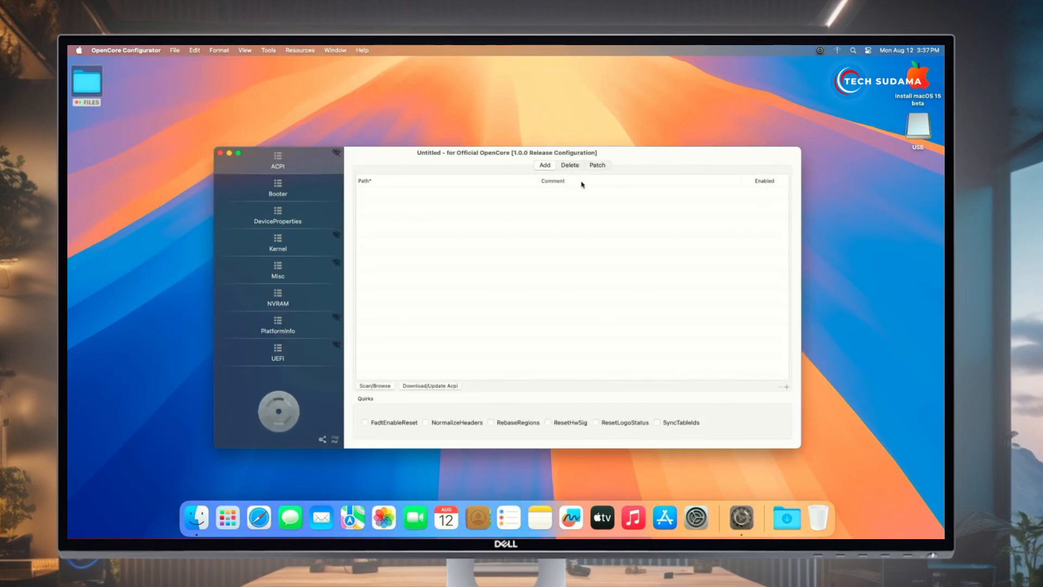
Mount the USB's EFI partition with the admin password and open its EFI folder
left_click(270, 51)
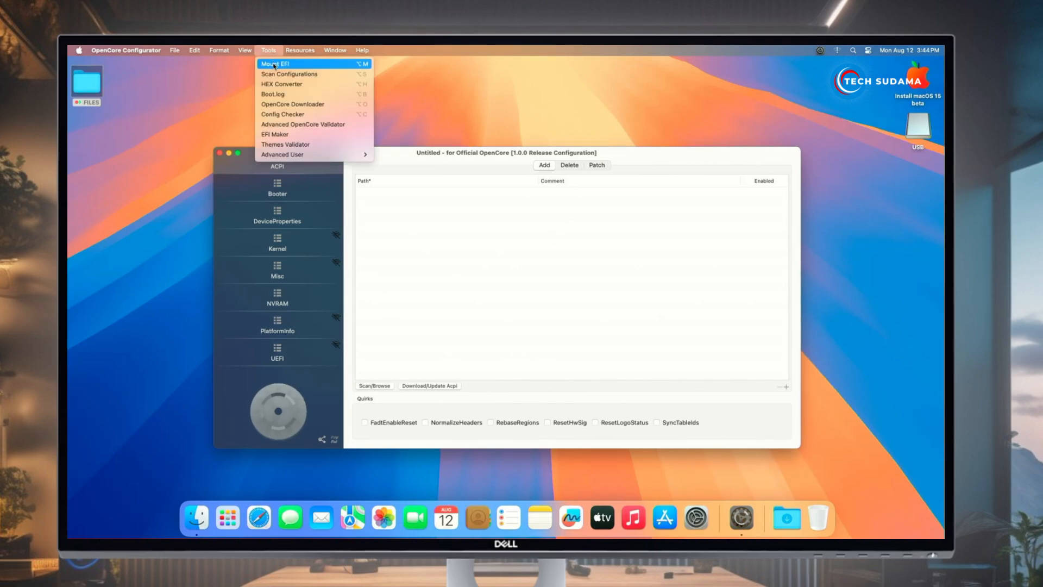
left_click(275, 65)
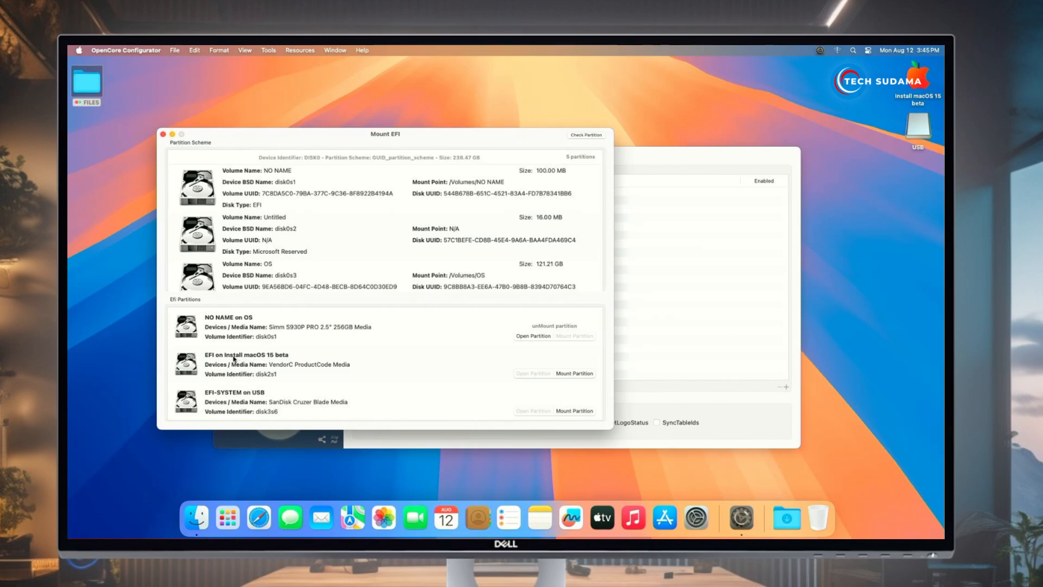
left_click(571, 374)
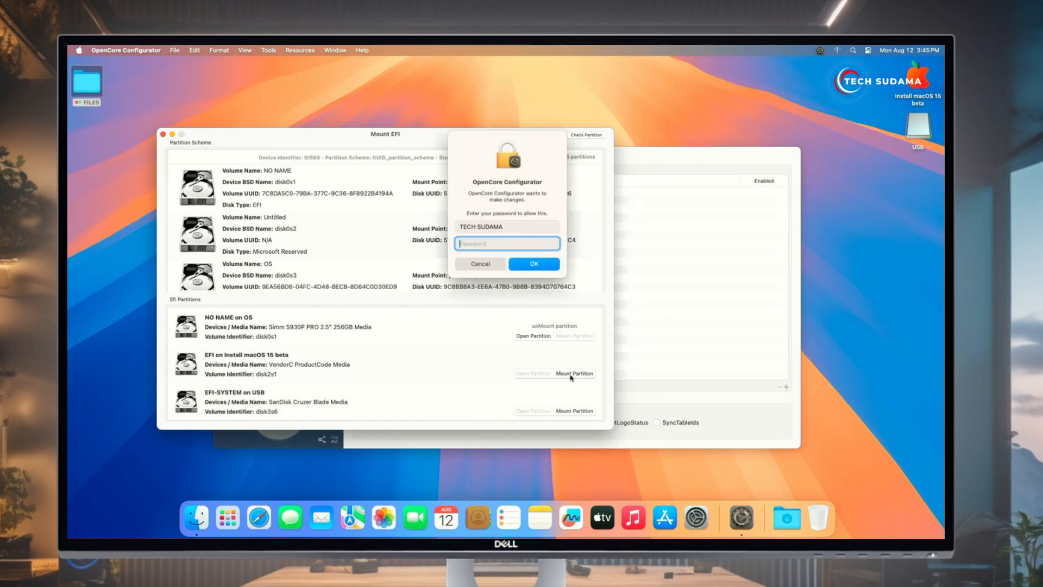
type("••••")
left_click(534, 264)
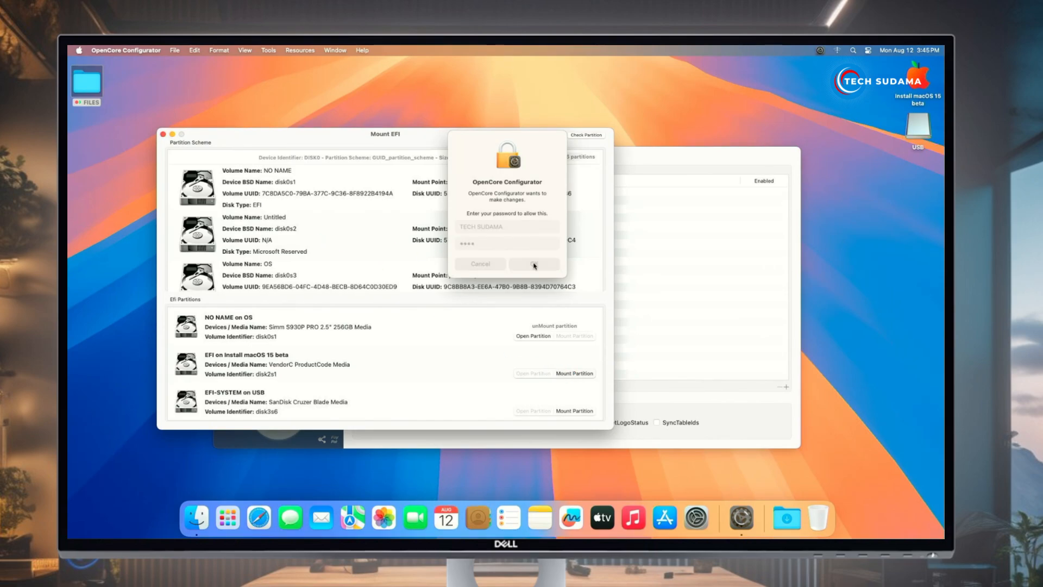
left_click(528, 373)
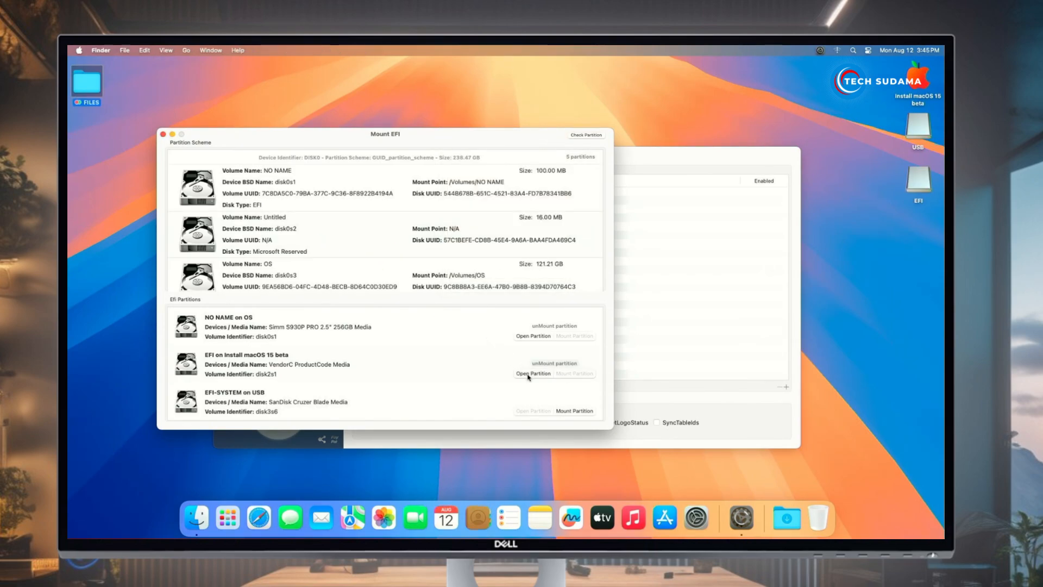
left_click_drag(460, 131, 658, 302)
double_click(620, 339)
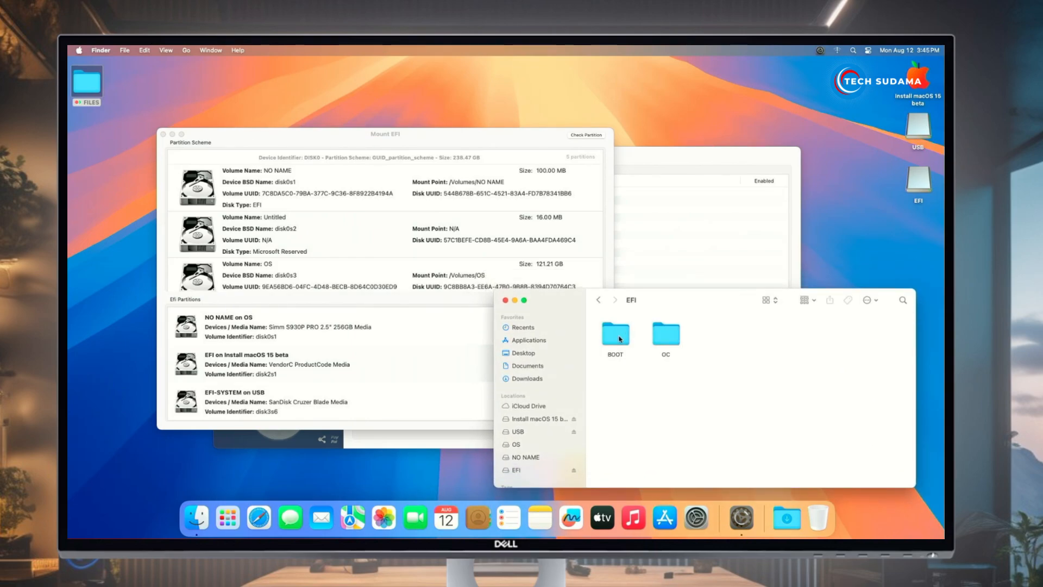
Open the internal disk's NO NAME EFI partition in a window at upper left
left_click(351, 358)
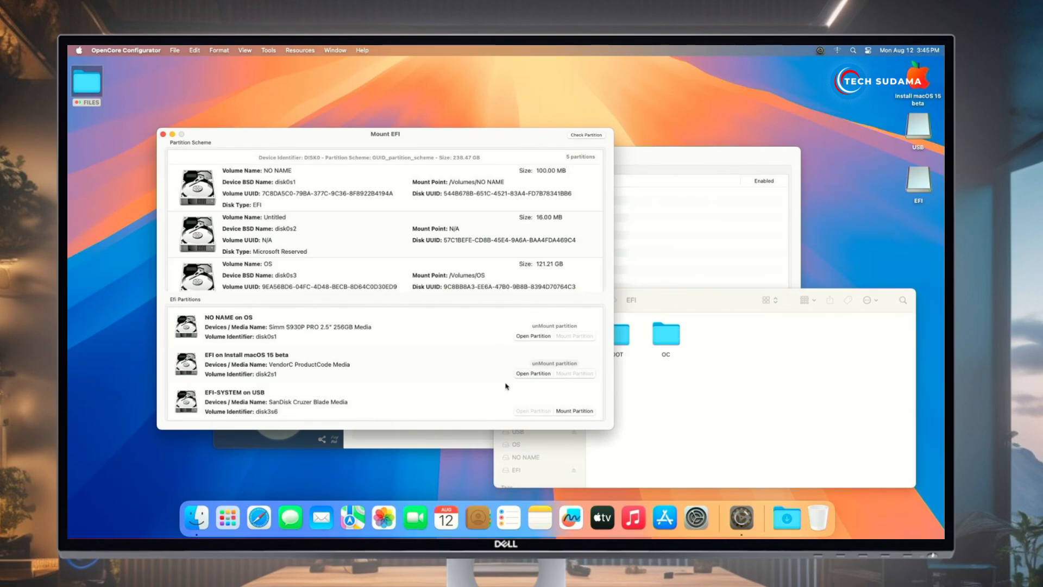
left_click(533, 336)
left_click_drag(652, 286, 356, 100)
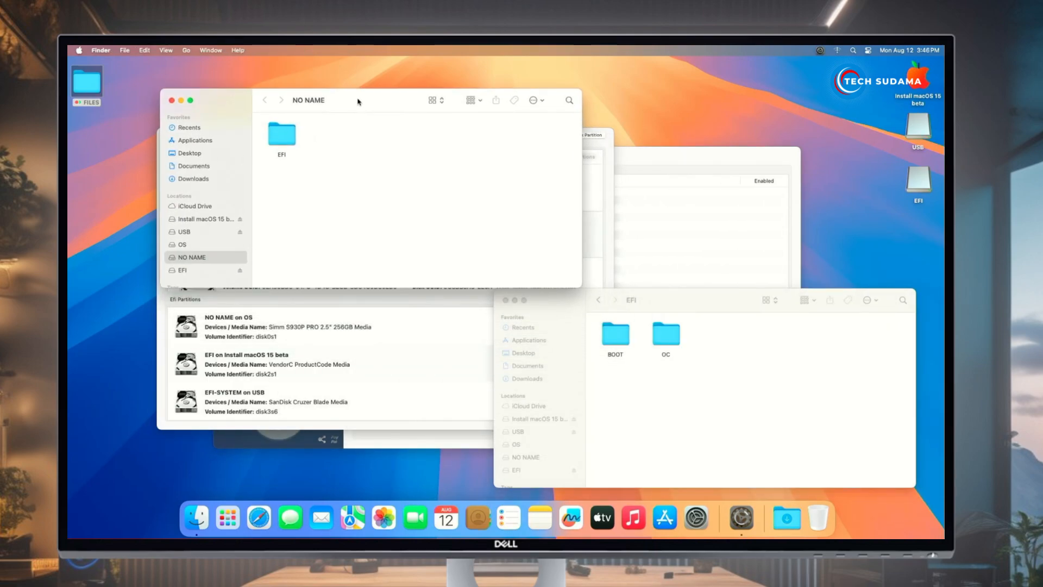
Close the configurator windows and open the EFI folder on NO NAME
left_click(406, 350)
left_click(163, 134)
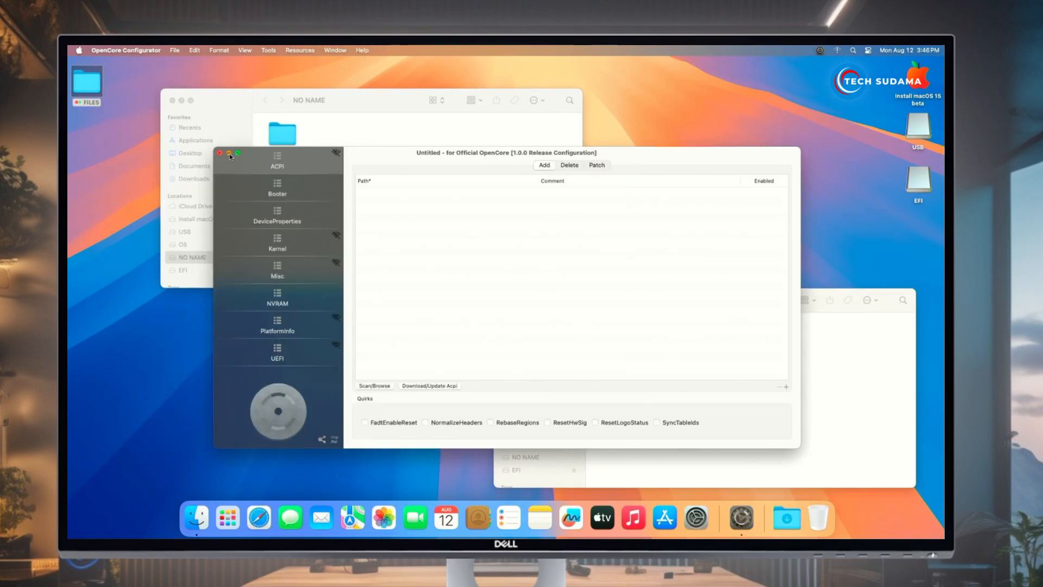
left_click(229, 156)
left_click(274, 143)
double_click(274, 143)
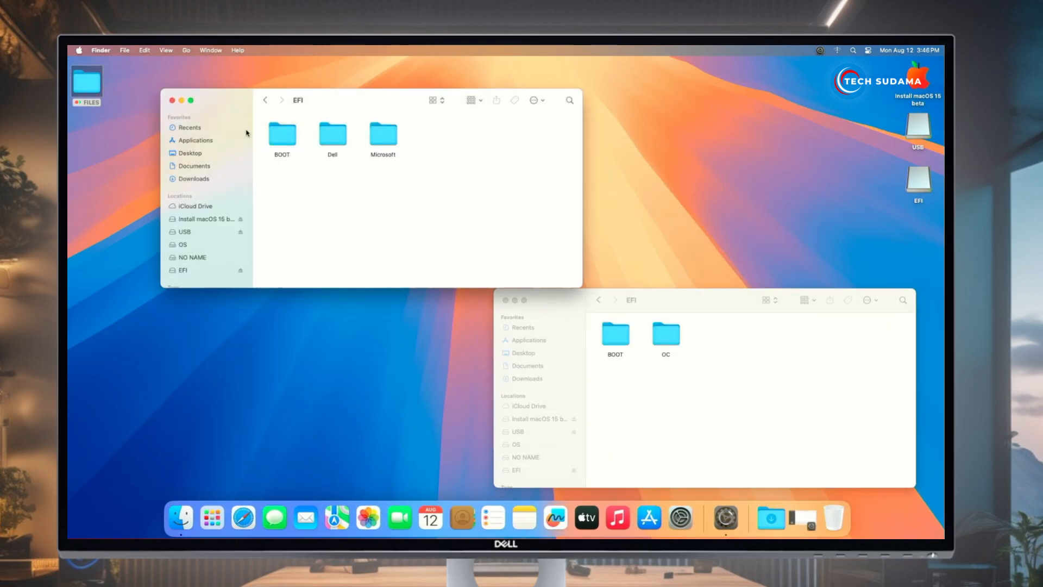
Copy BOOT and OC into the internal EFI folder, replacing the existing BOOT
left_click_drag(612, 369, 679, 341)
right_click(670, 335)
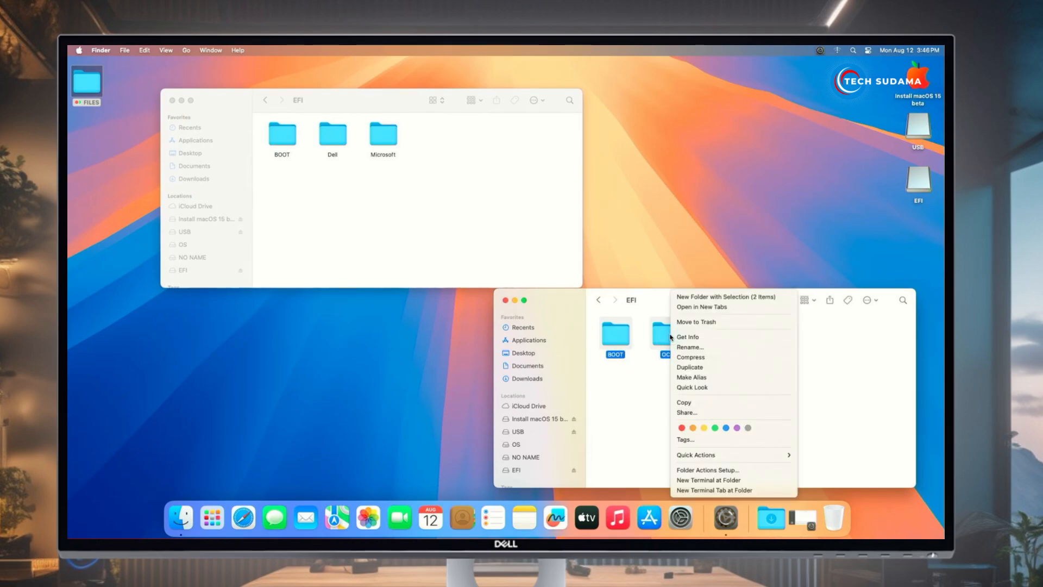
left_click(684, 402)
right_click(358, 195)
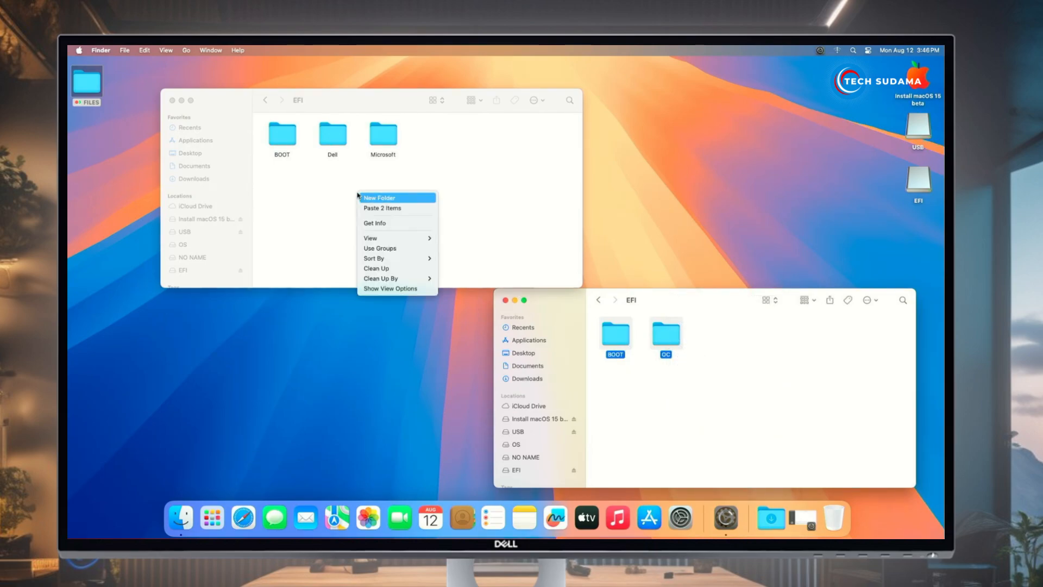
left_click(382, 209)
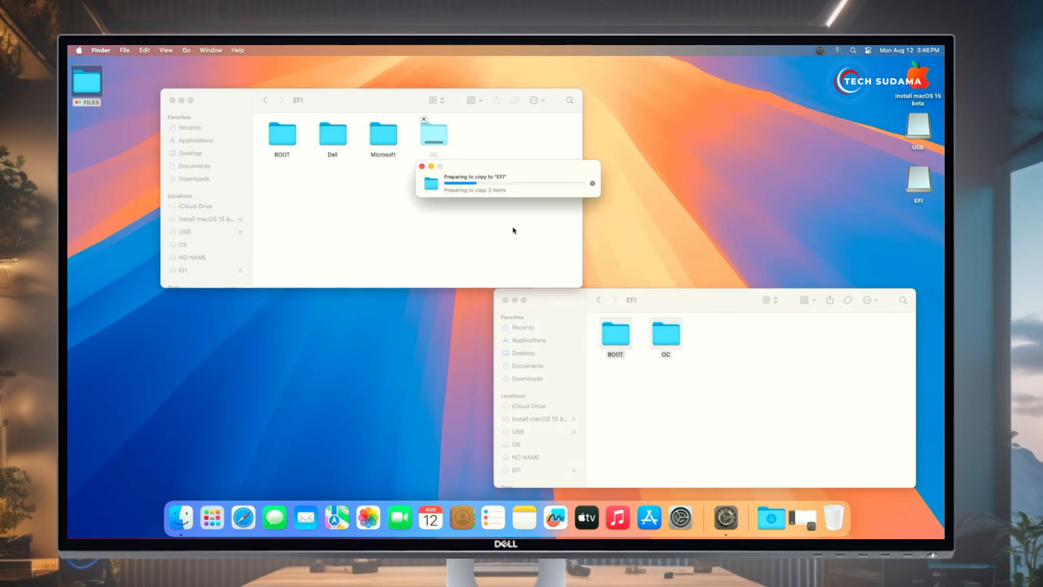
left_click(575, 195)
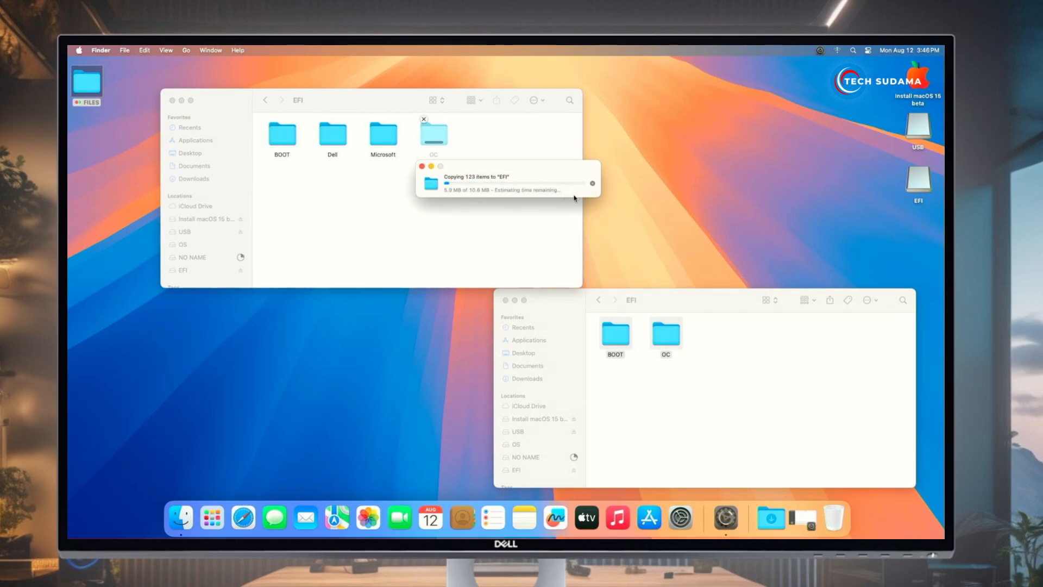
Close both EFI windows and restart the computer
left_click(173, 101)
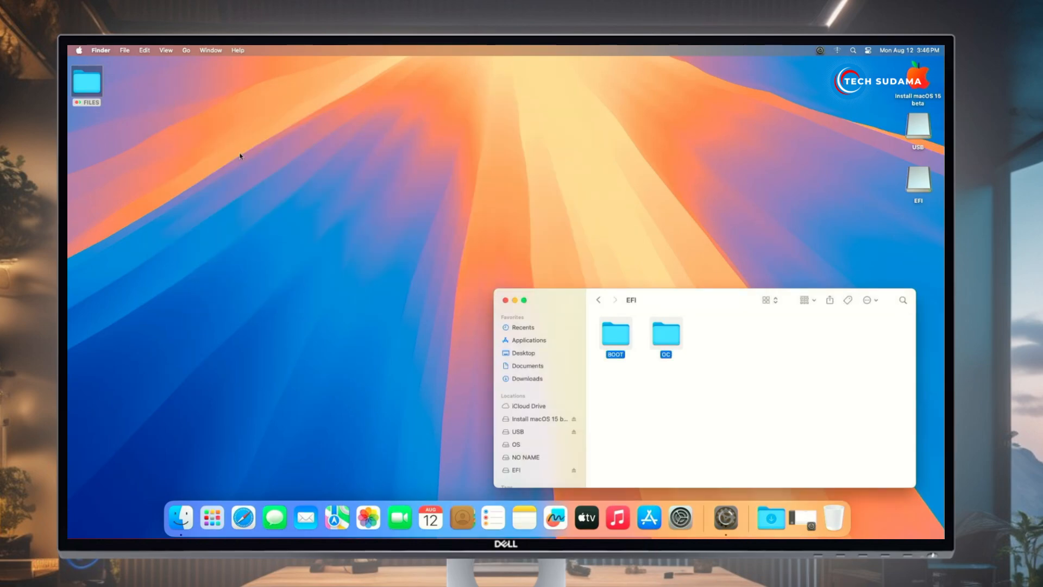
key("super+w")
left_click(79, 51)
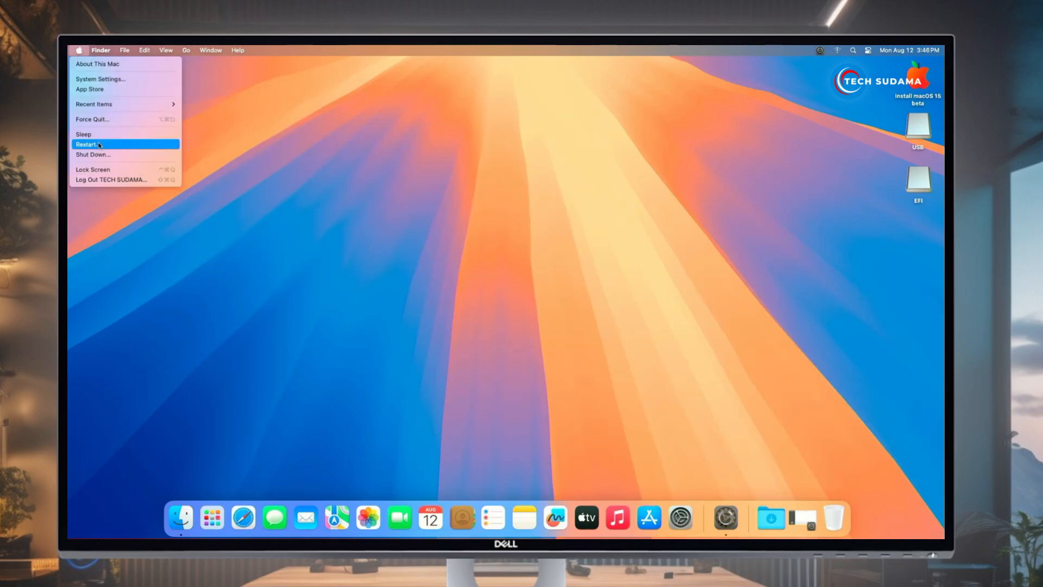
left_click(90, 144)
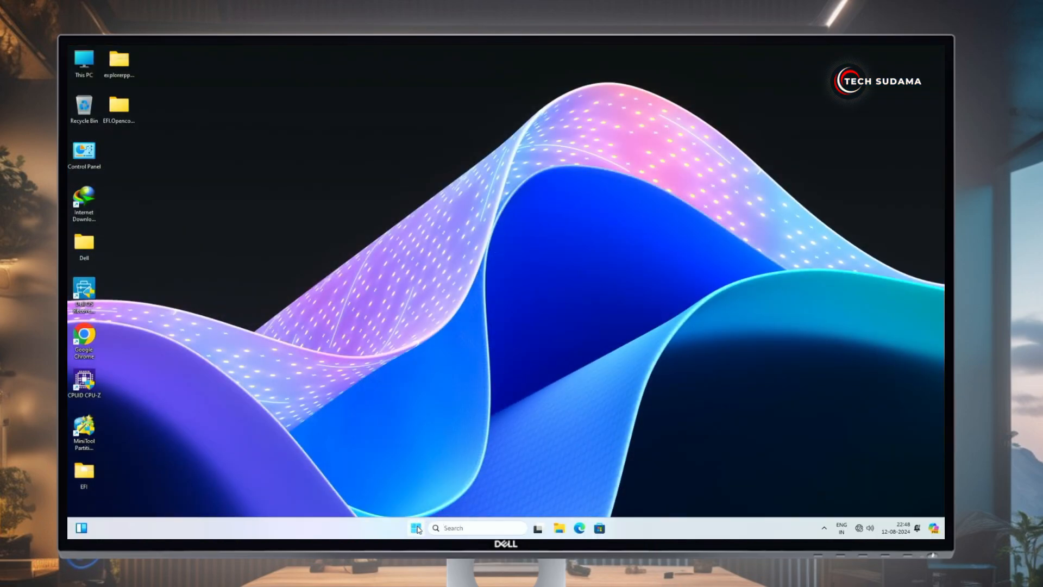
Run bcdedit /set {bootmgr} path \efi\boot\bootx64.efi in an administrator Command Prompt
left_click(418, 528)
type("cmd")
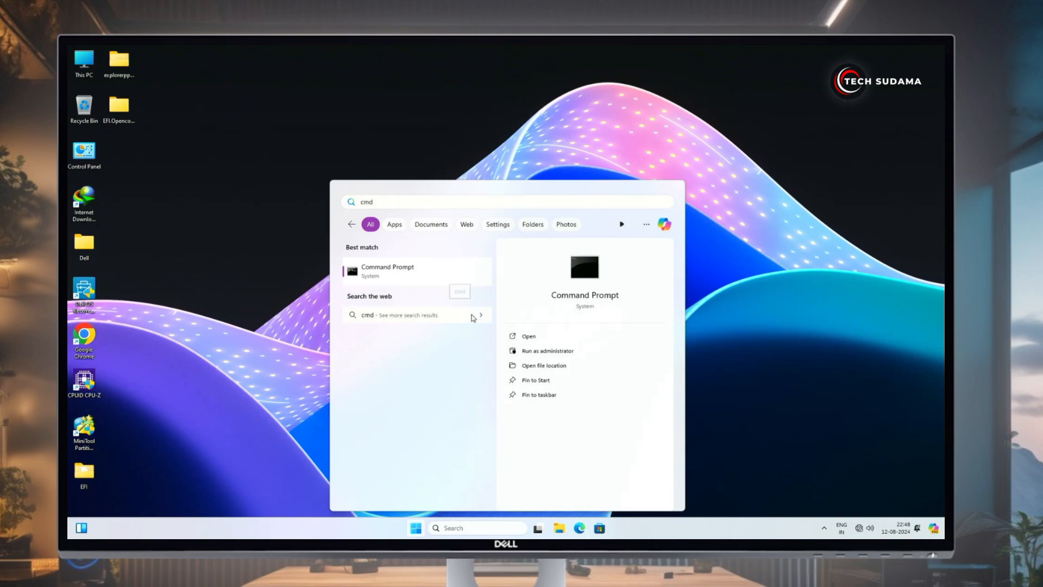
left_click(549, 352)
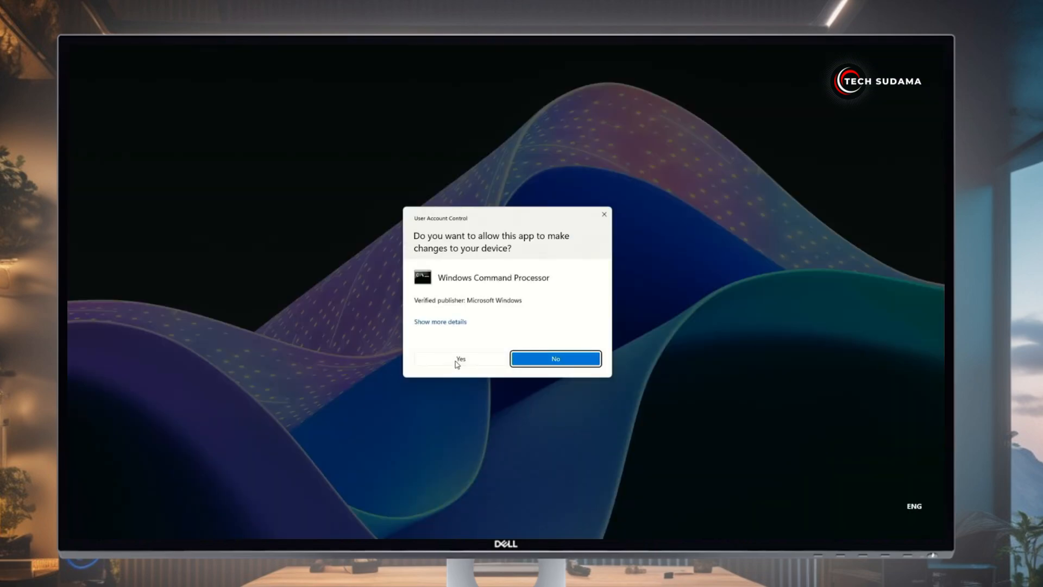
left_click(457, 361)
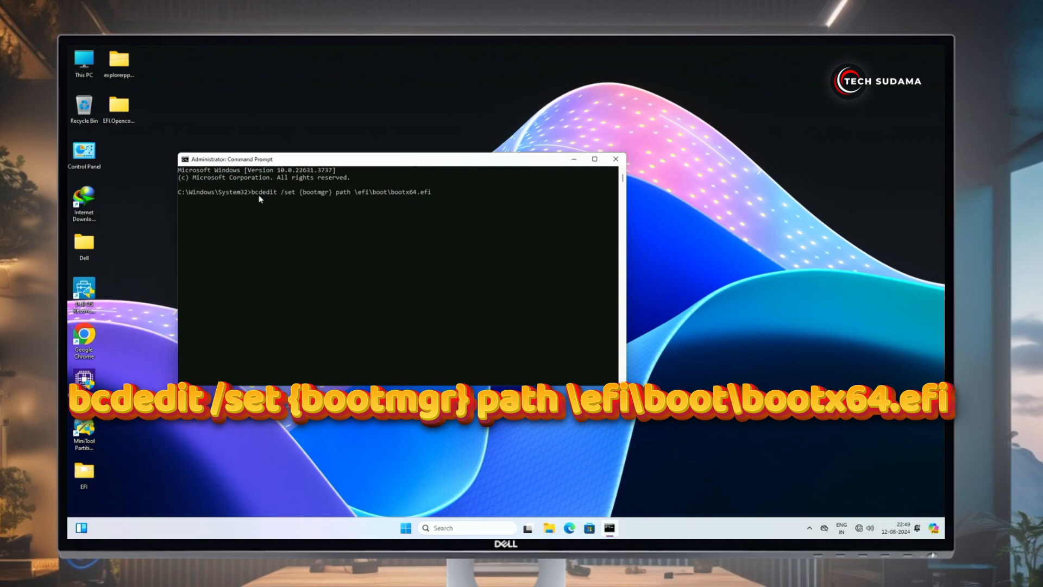
key("Return")
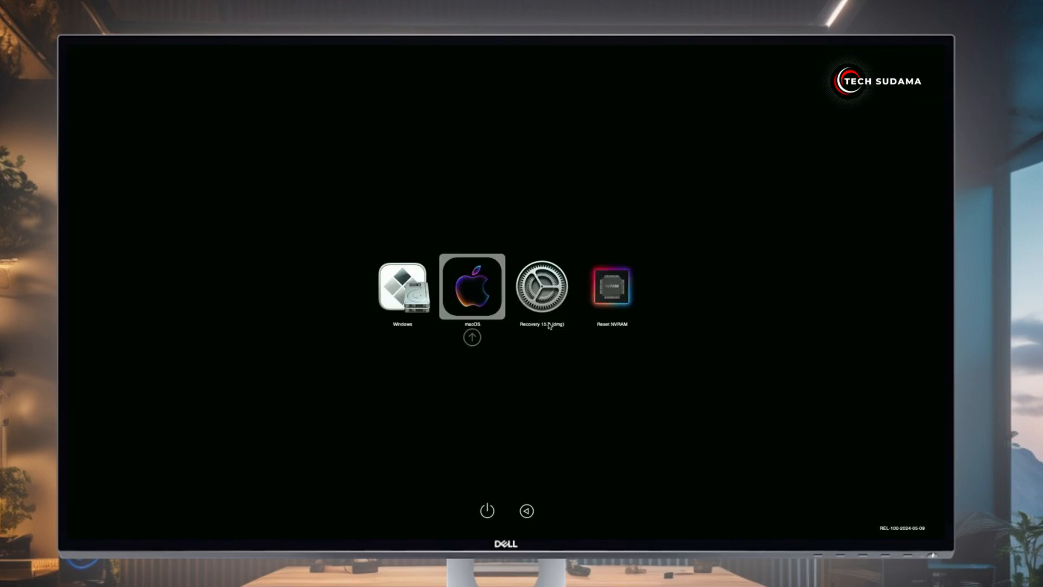
Boot macOS from the OpenCore picker, then view and close the About This Mac summary
left_click(549, 325)
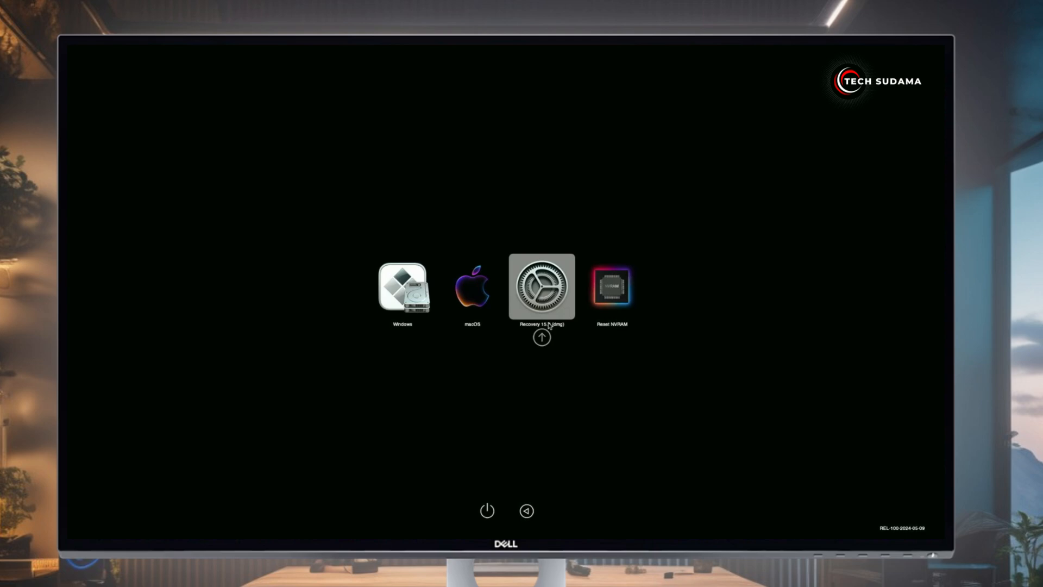
key("Left")
key("Left")
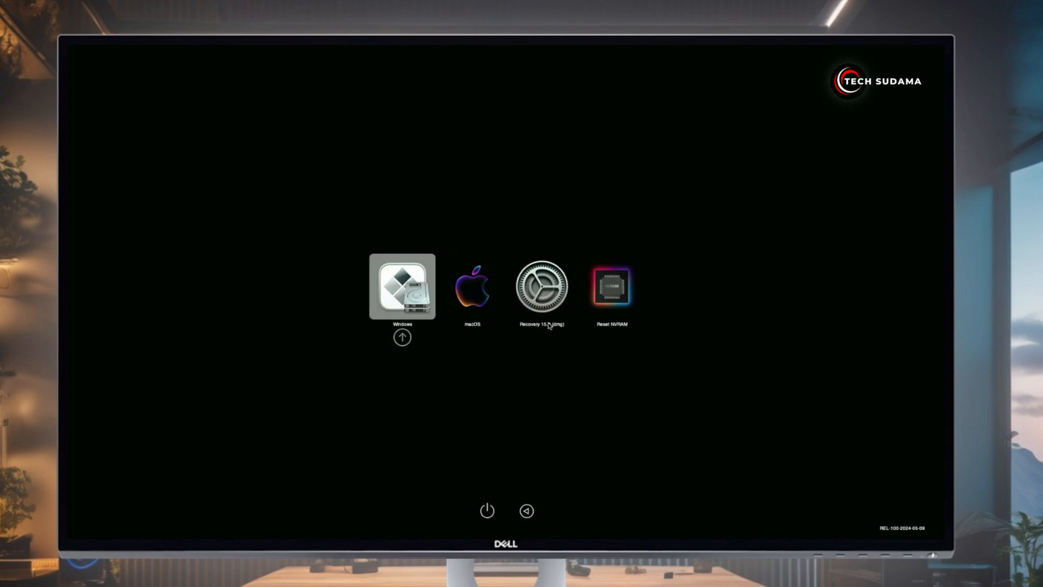
key("Right")
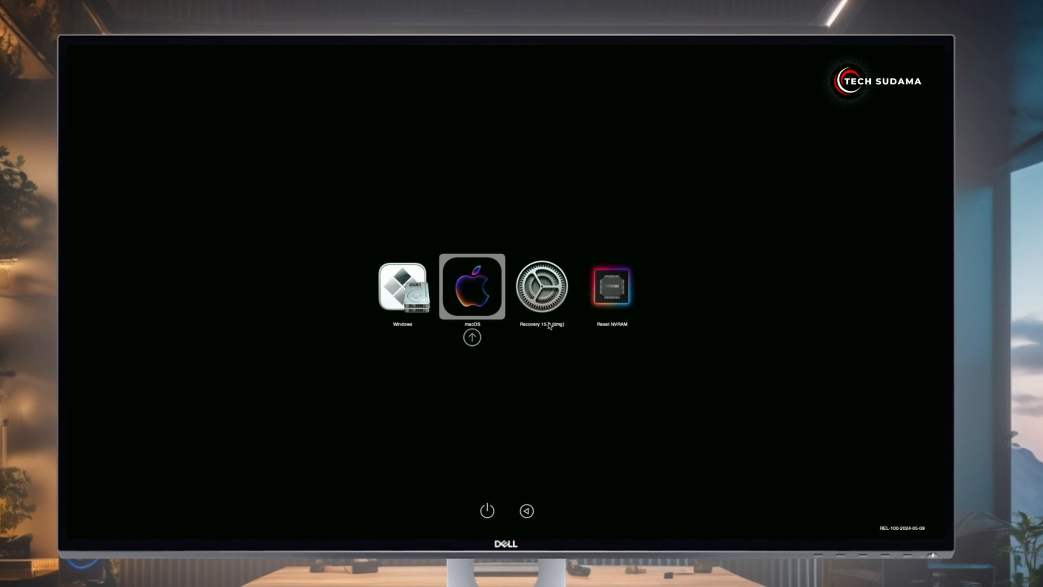
key("Return")
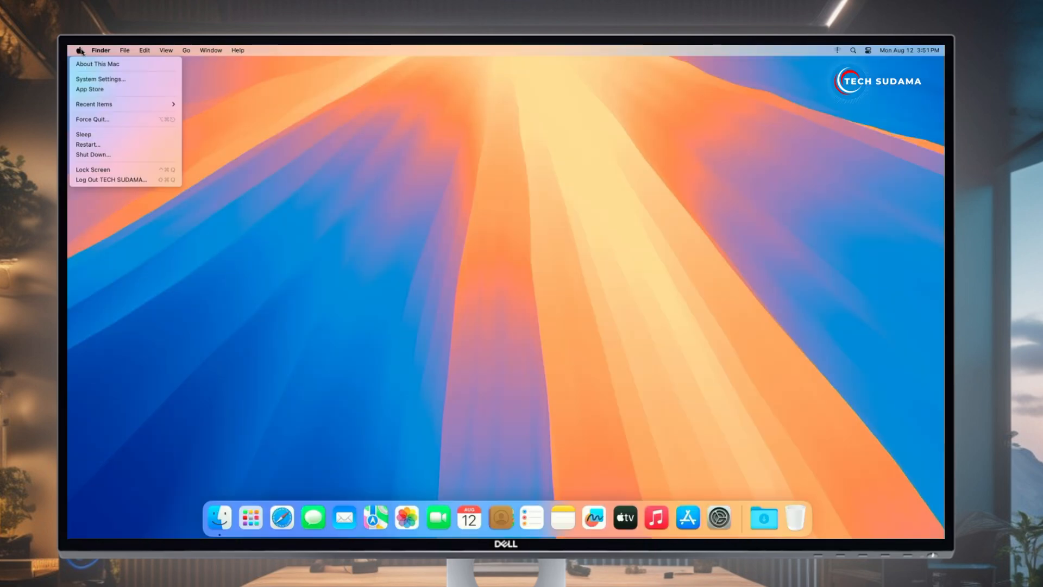
left_click(97, 64)
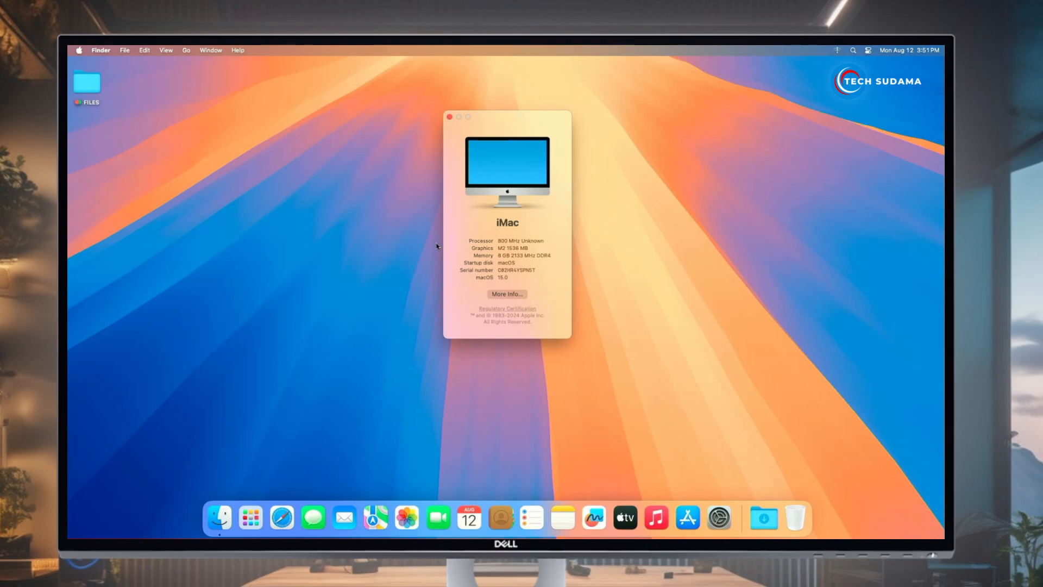
key("super+w")
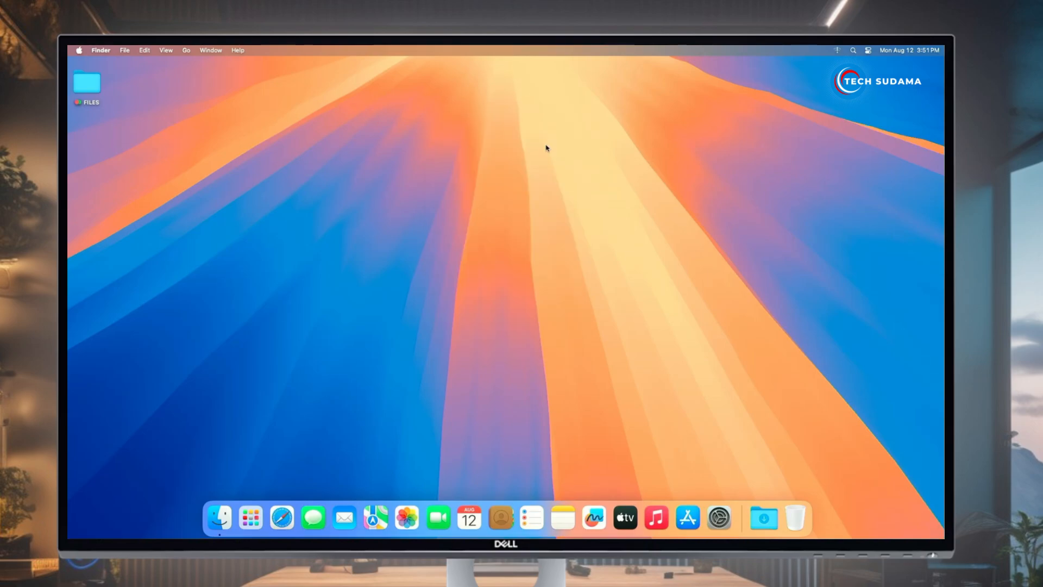